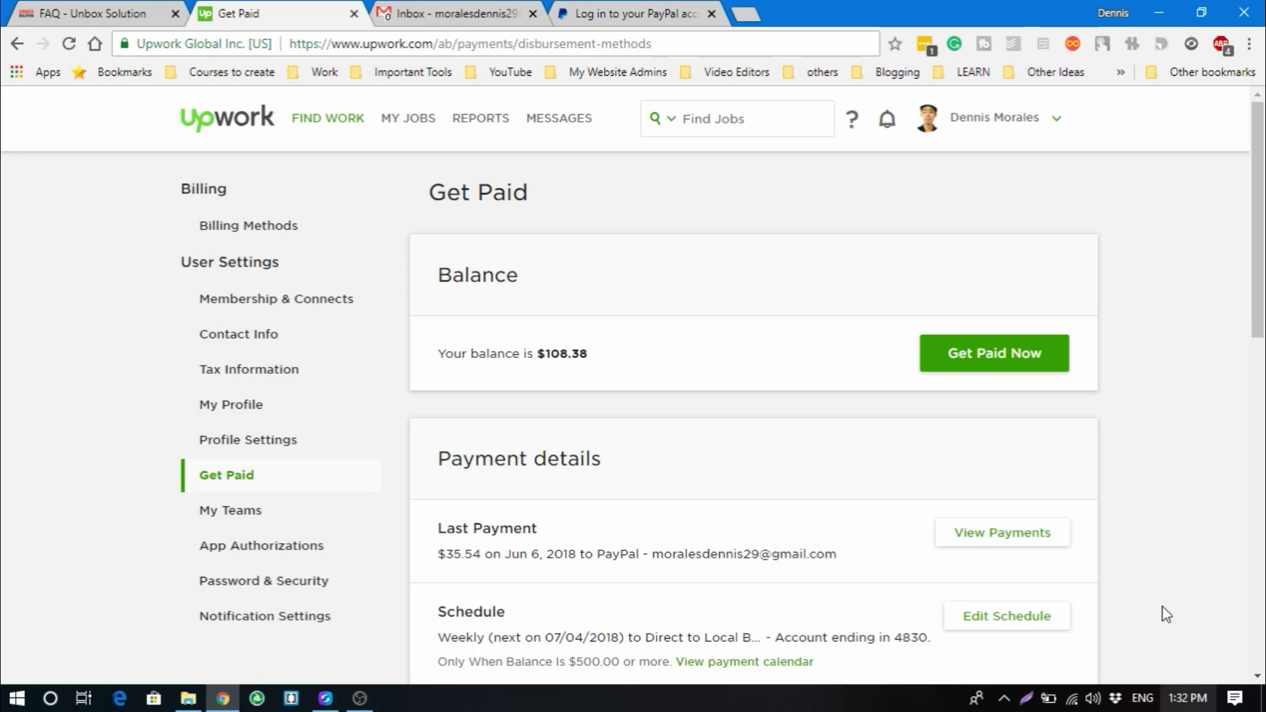
Start withdrawing the Upwork balance with PayPal as the payment method
{"action": "left_click", "coordinate": [1003, 367]}
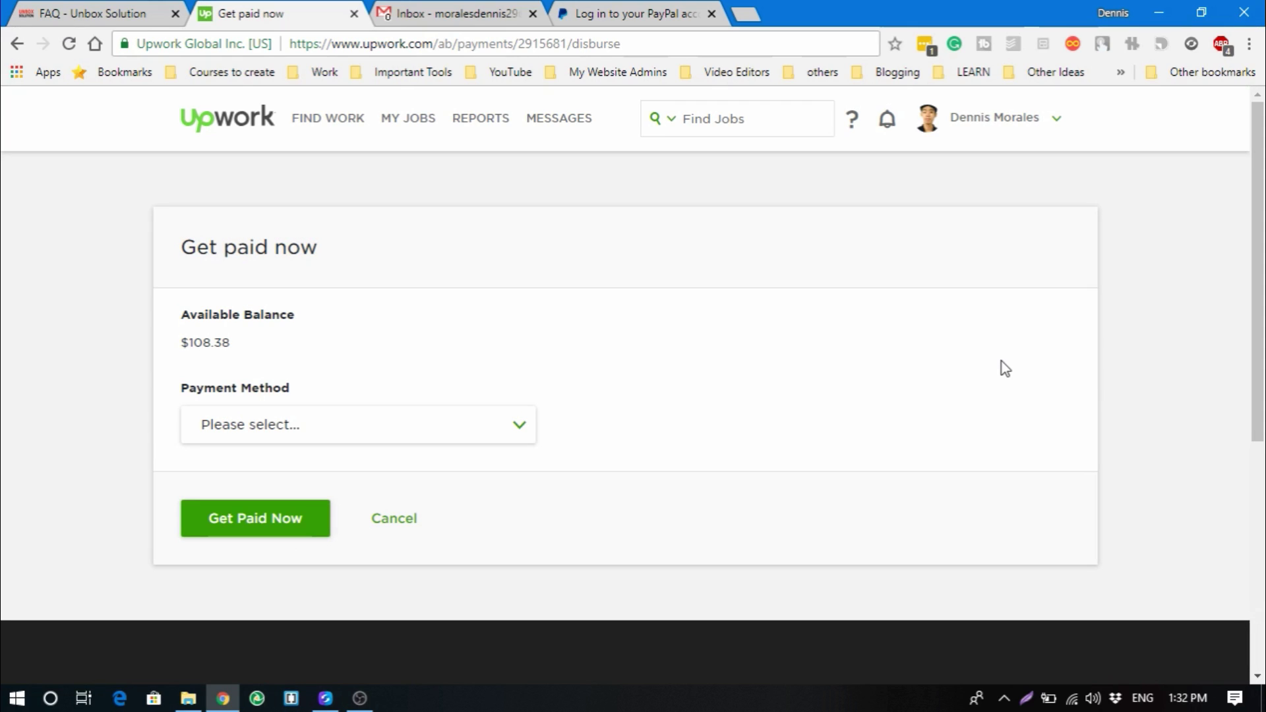
{"action": "left_click", "coordinate": [519, 429]}
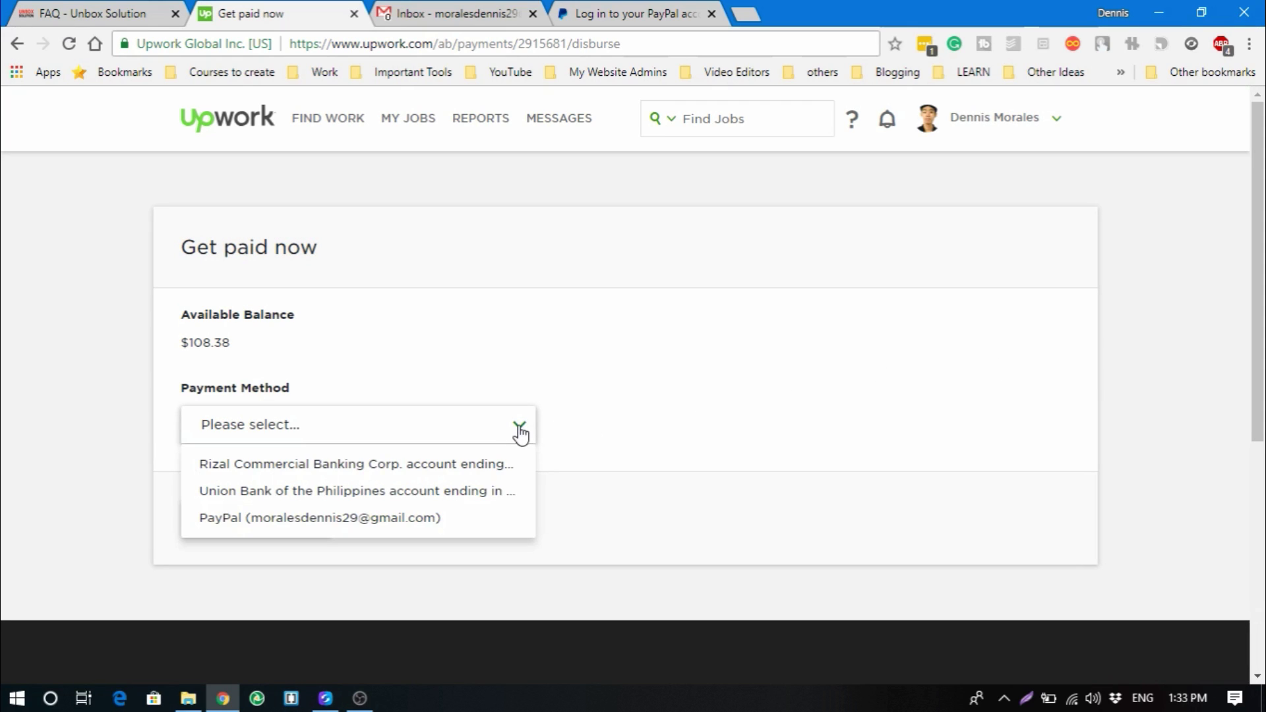
{"action": "left_click", "coordinate": [394, 521]}
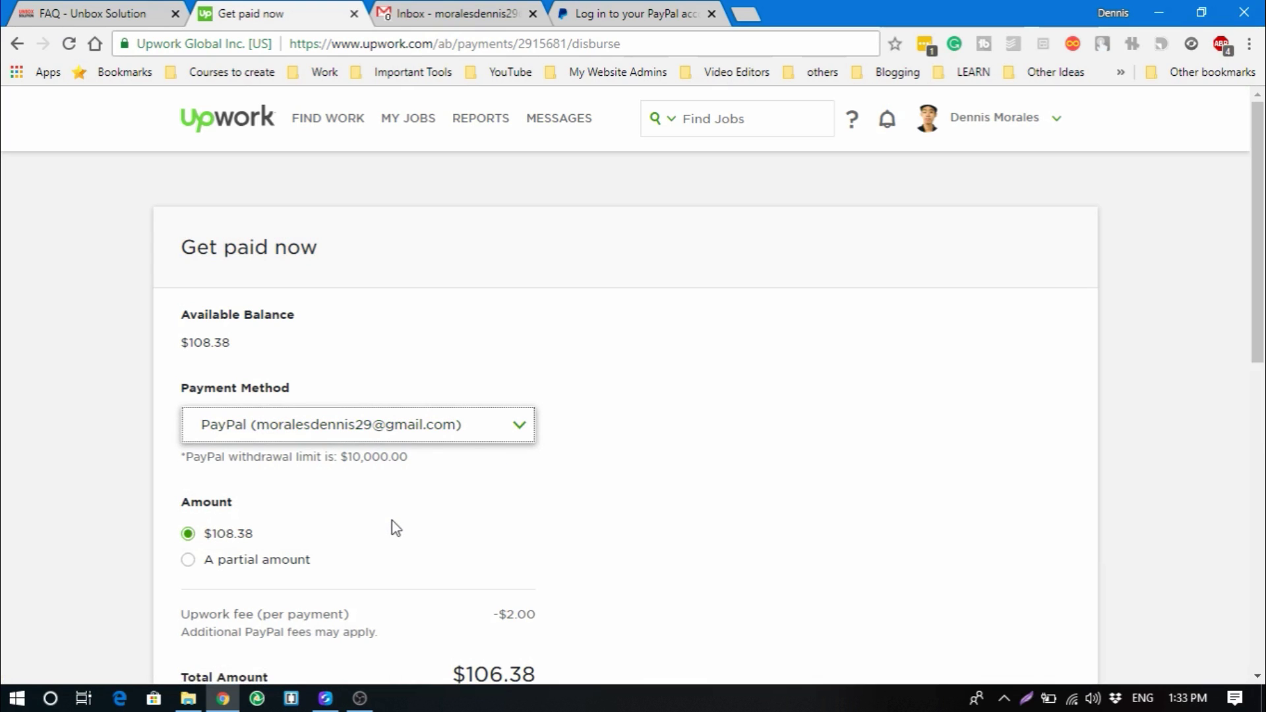
Check the $2.00 fee and $106.38 total, confirm the withdrawal and dismiss the confirmation
{"action": "scroll", "coordinate": [393, 521], "scroll_direction": "down", "scroll_amount": 2}
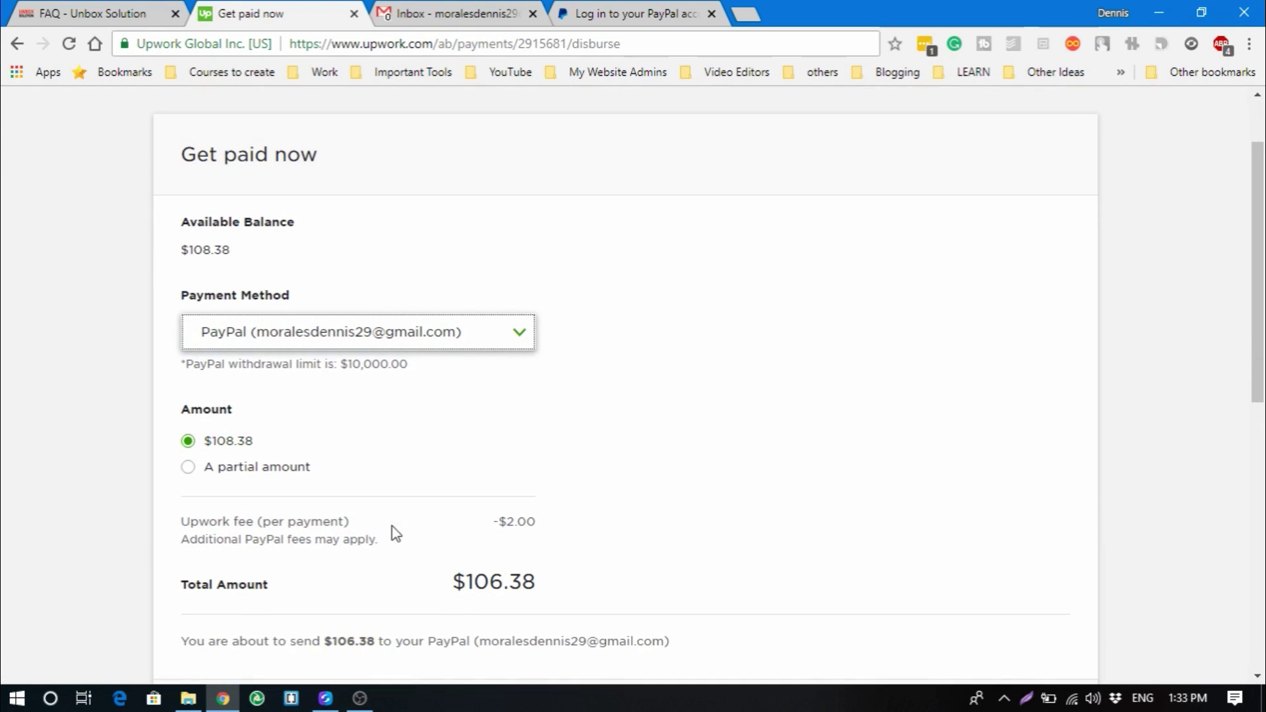
{"action": "left_click_drag", "start_coordinate": [503, 521], "coordinate": [540, 539]}
{"action": "left_click", "coordinate": [505, 531]}
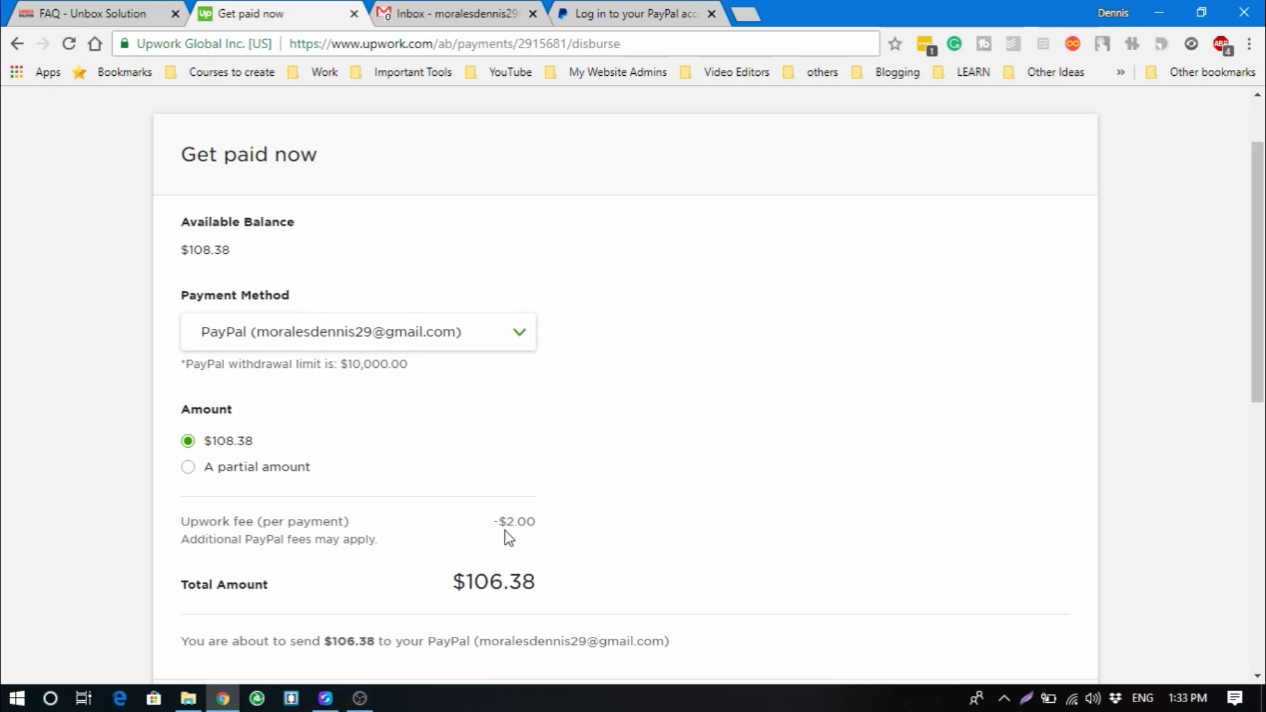
{"action": "scroll", "coordinate": [508, 538], "scroll_direction": "down", "scroll_amount": 1}
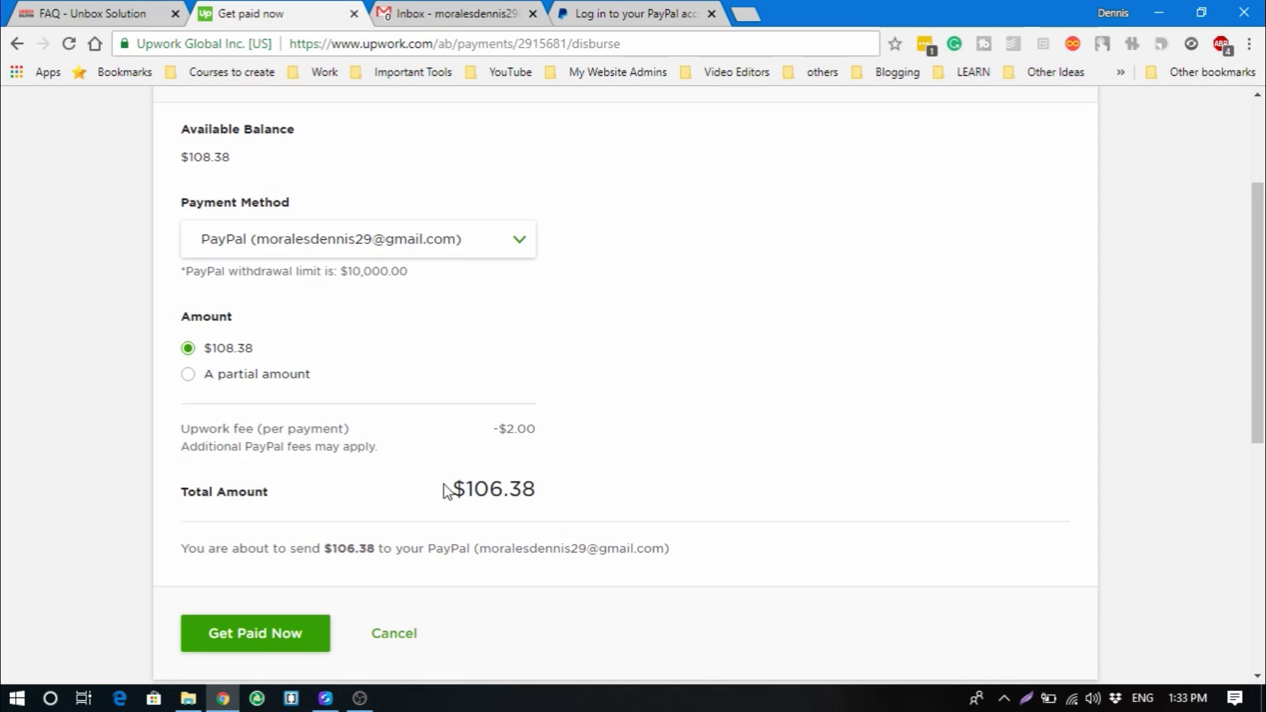
{"action": "left_click_drag", "start_coordinate": [459, 489], "coordinate": [564, 493]}
{"action": "left_click", "coordinate": [540, 496]}
{"action": "left_click", "coordinate": [268, 636]}
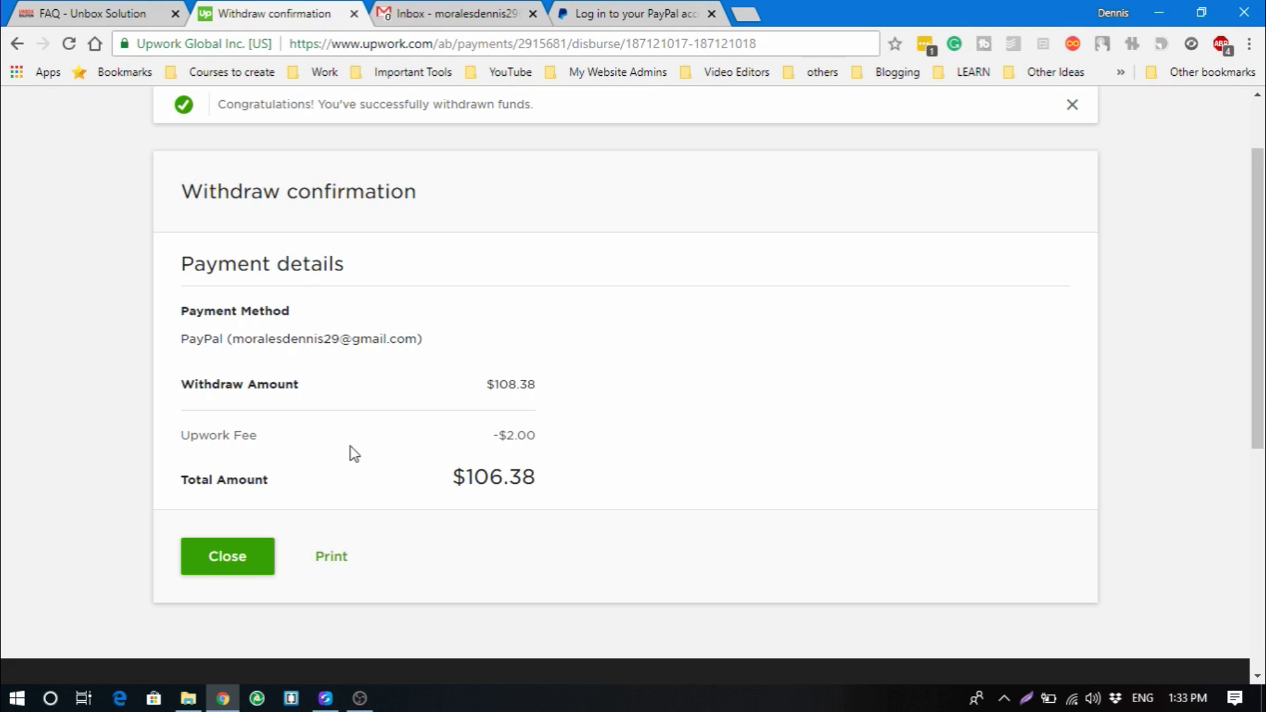
{"action": "left_click", "coordinate": [255, 556]}
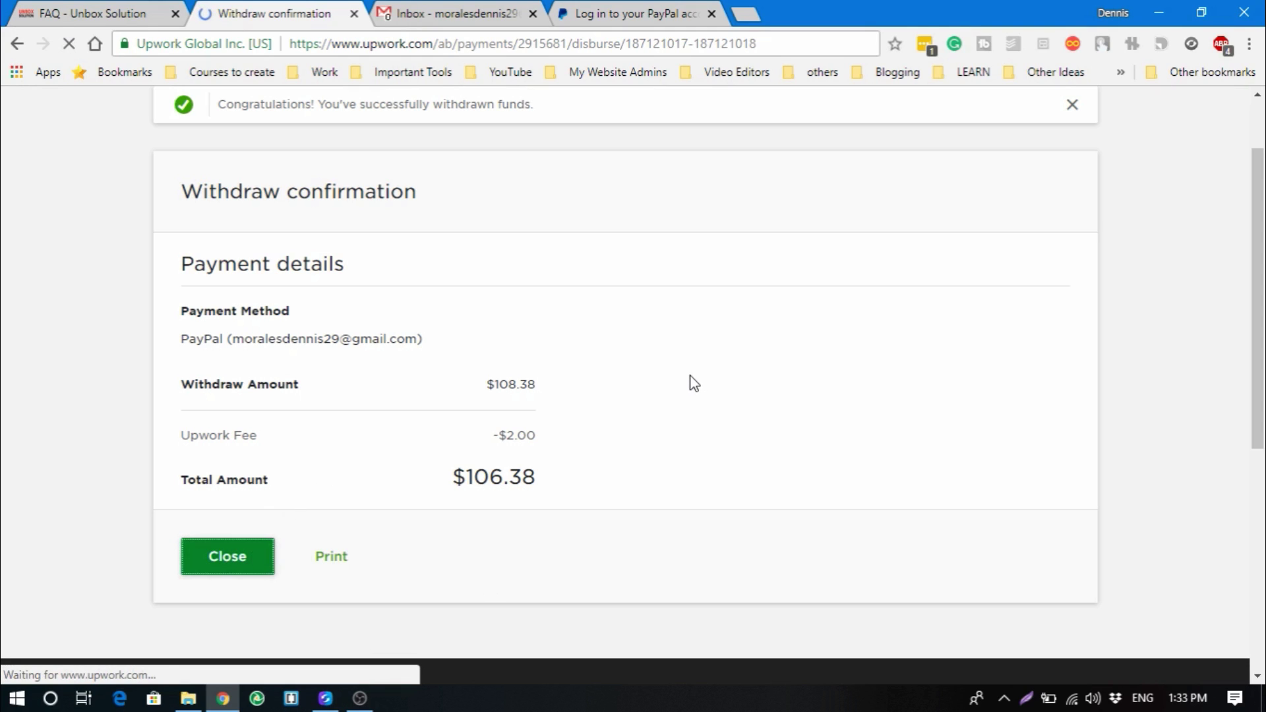
Log in to PayPal with the saved gmail.com email address, then go to the Gmail tab
{"action": "left_click", "coordinate": [617, 8]}
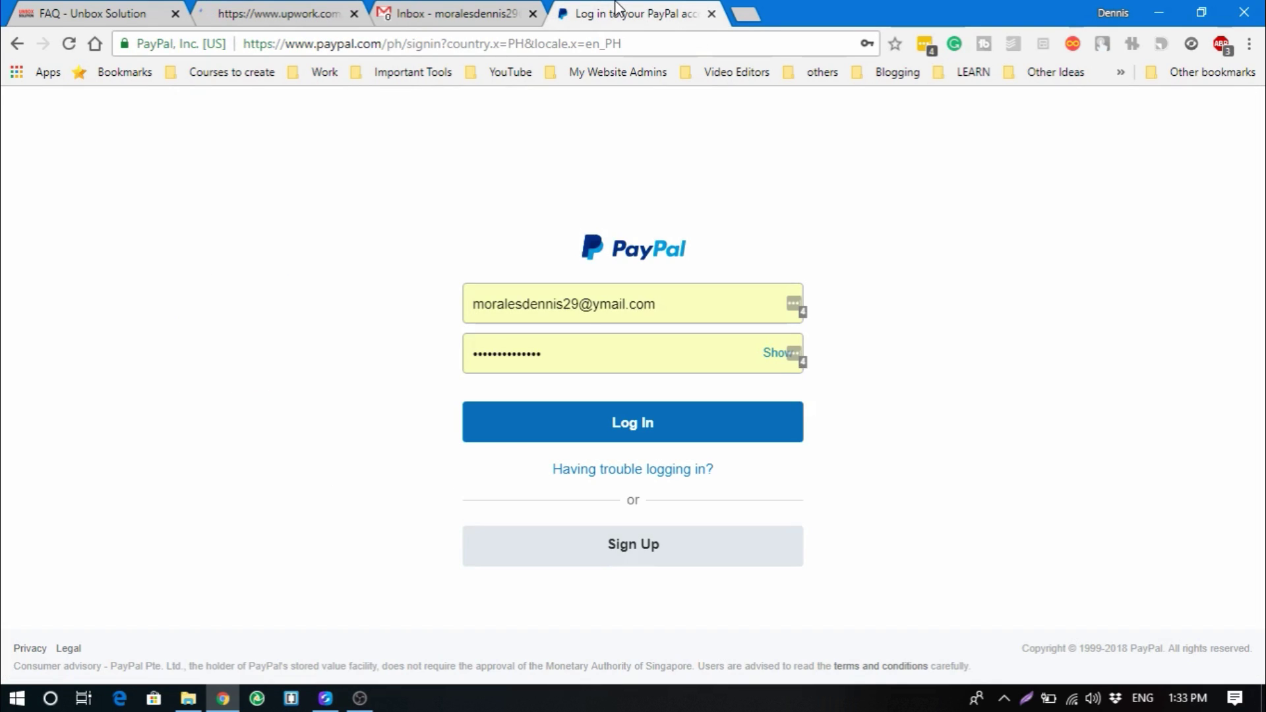
{"action": "left_click", "coordinate": [673, 302]}
{"action": "left_click", "coordinate": [600, 333]}
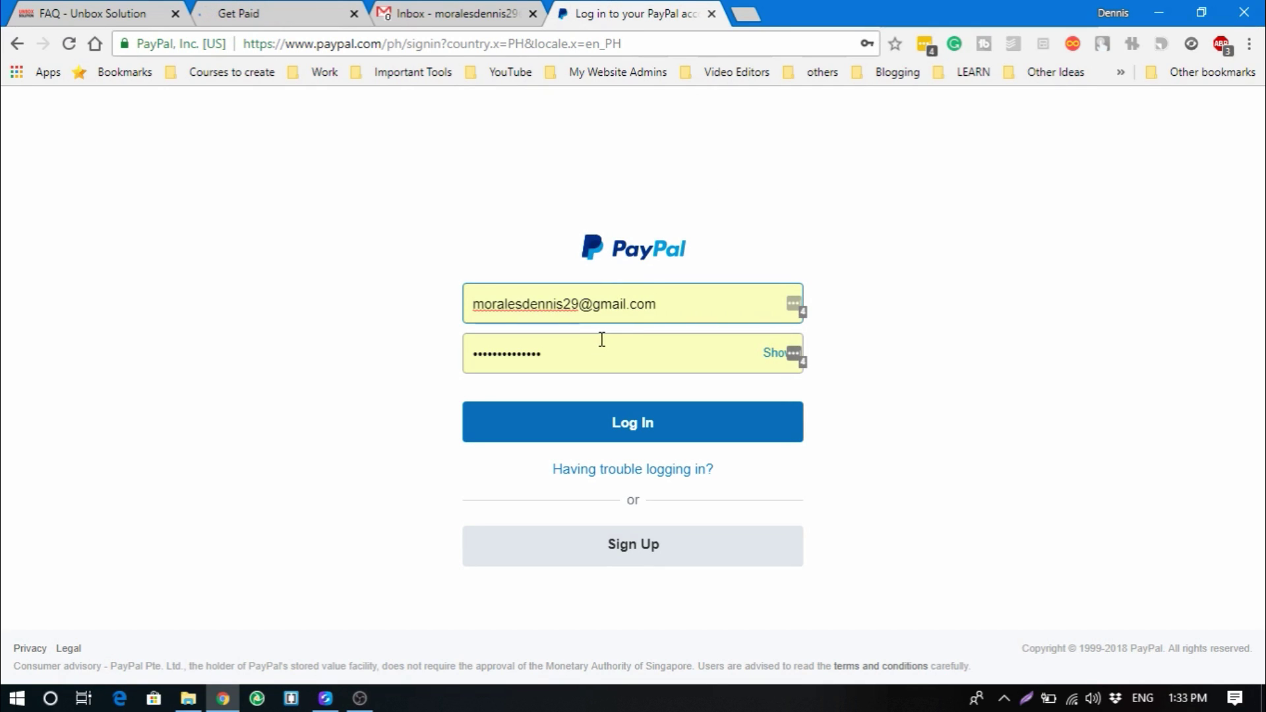
{"action": "left_click", "coordinate": [635, 429]}
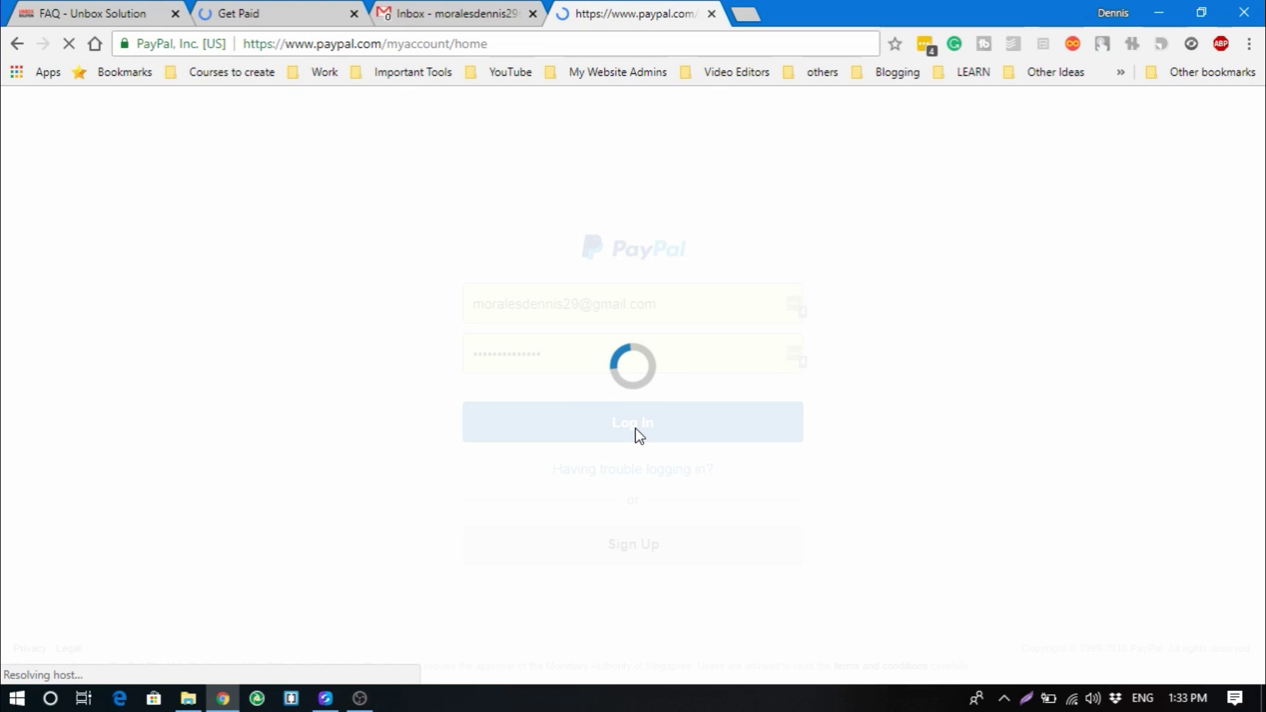
{"action": "key", "text": "ctrl+shift+Tab"}
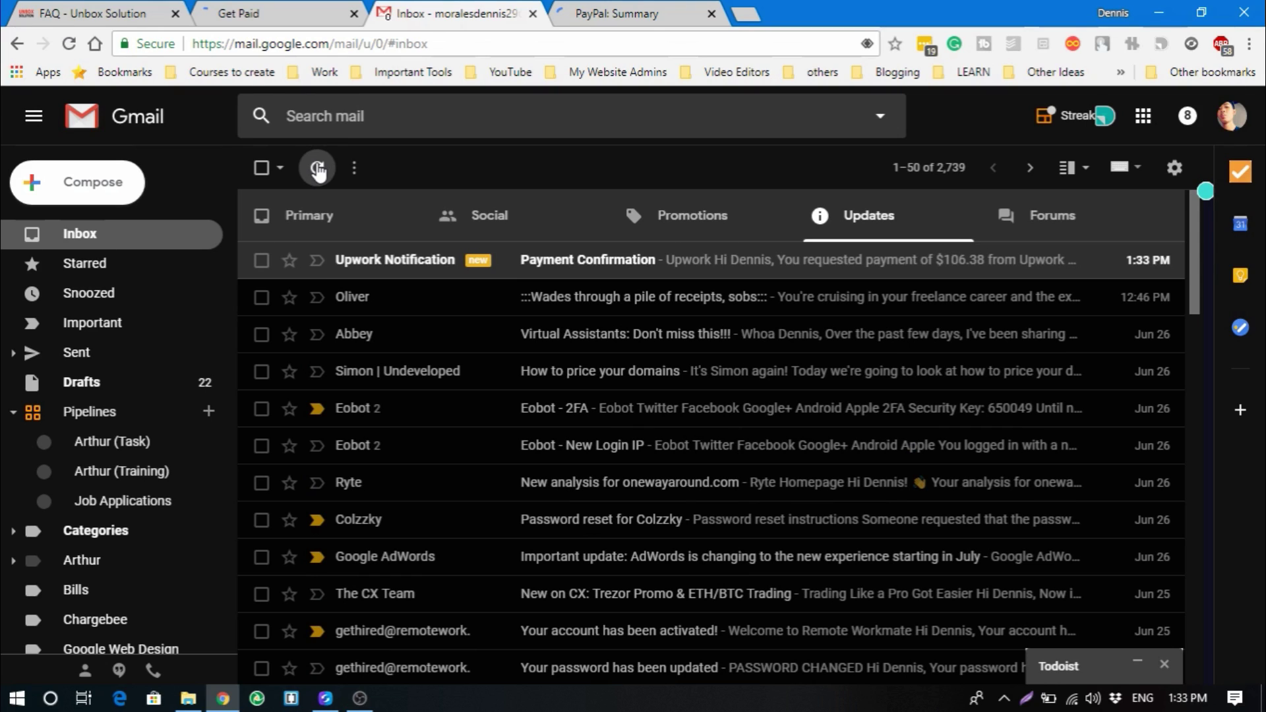
Refresh the Gmail inbox to bring up Upwork's $106.38 payment confirmation email
{"action": "left_click", "coordinate": [318, 169]}
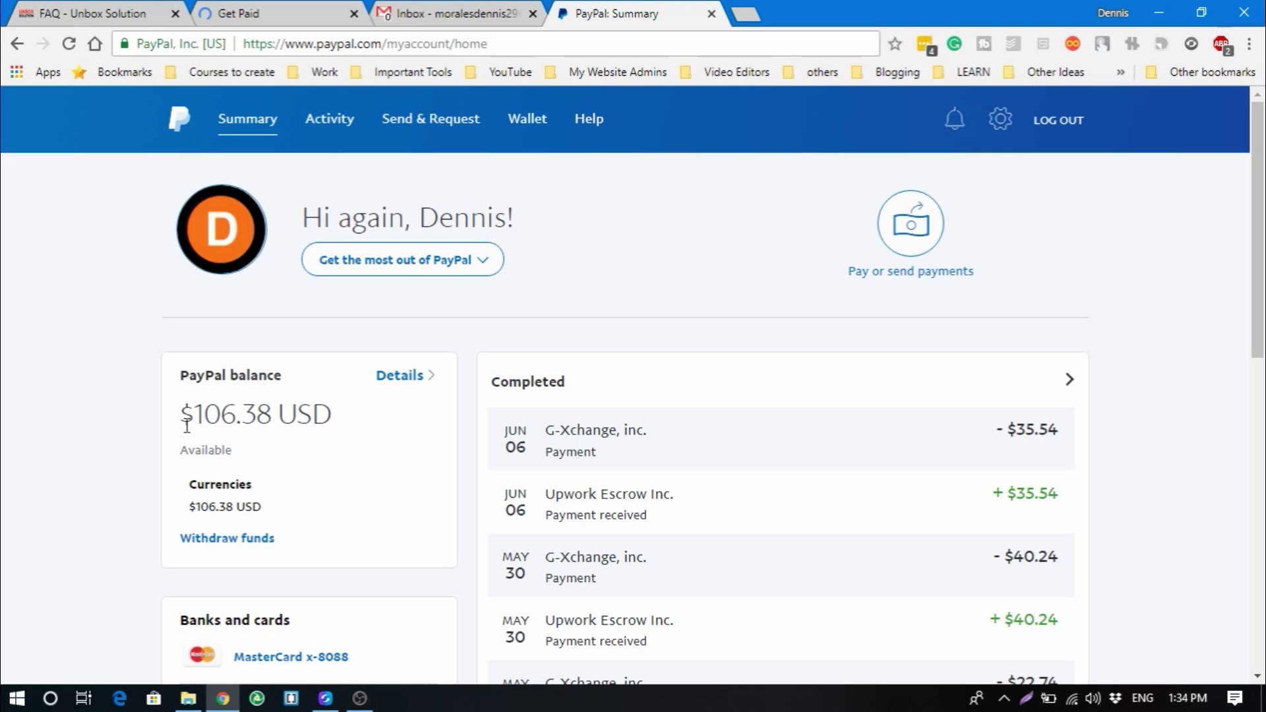
Scroll through PayPal's $106.38 USD balance card and Completed transactions list
{"action": "scroll", "coordinate": [230, 422], "scroll_direction": "down", "scroll_amount": 1}
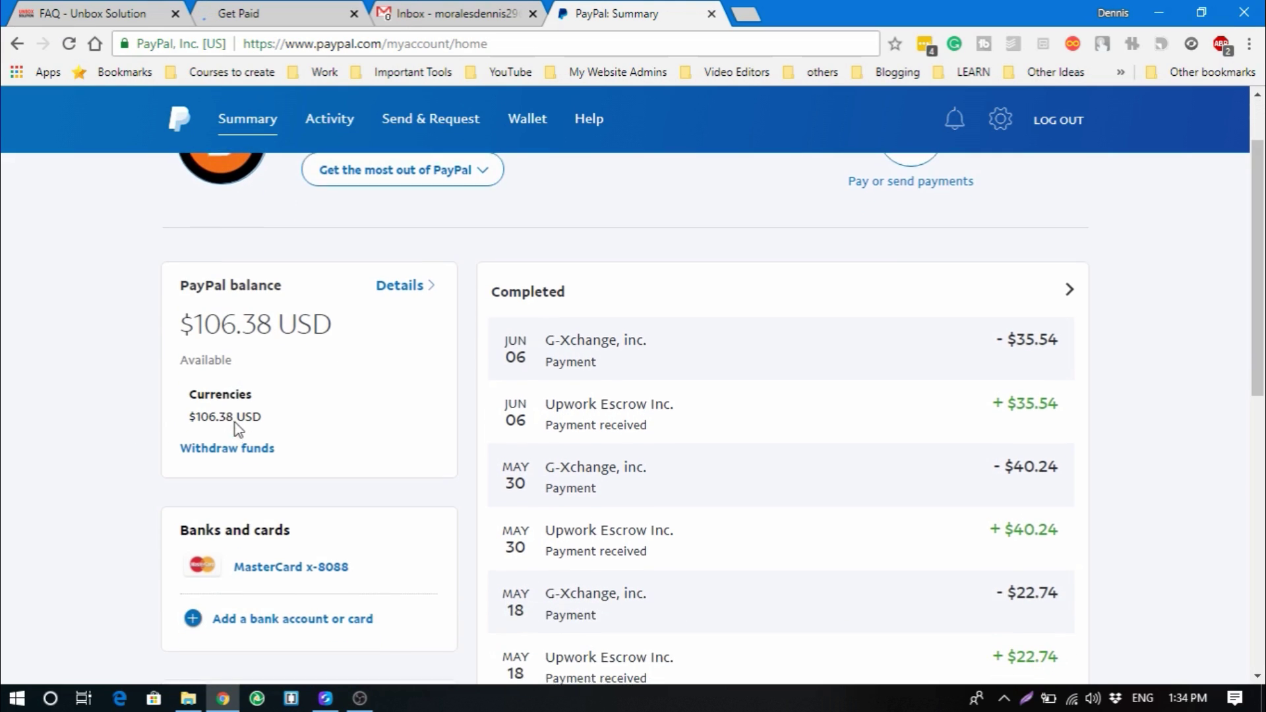
{"action": "scroll", "coordinate": [376, 428], "scroll_direction": "down", "scroll_amount": 1}
{"action": "scroll", "coordinate": [591, 429], "scroll_direction": "down", "scroll_amount": 2}
{"action": "scroll", "coordinate": [591, 453], "scroll_direction": "up", "scroll_amount": 1}
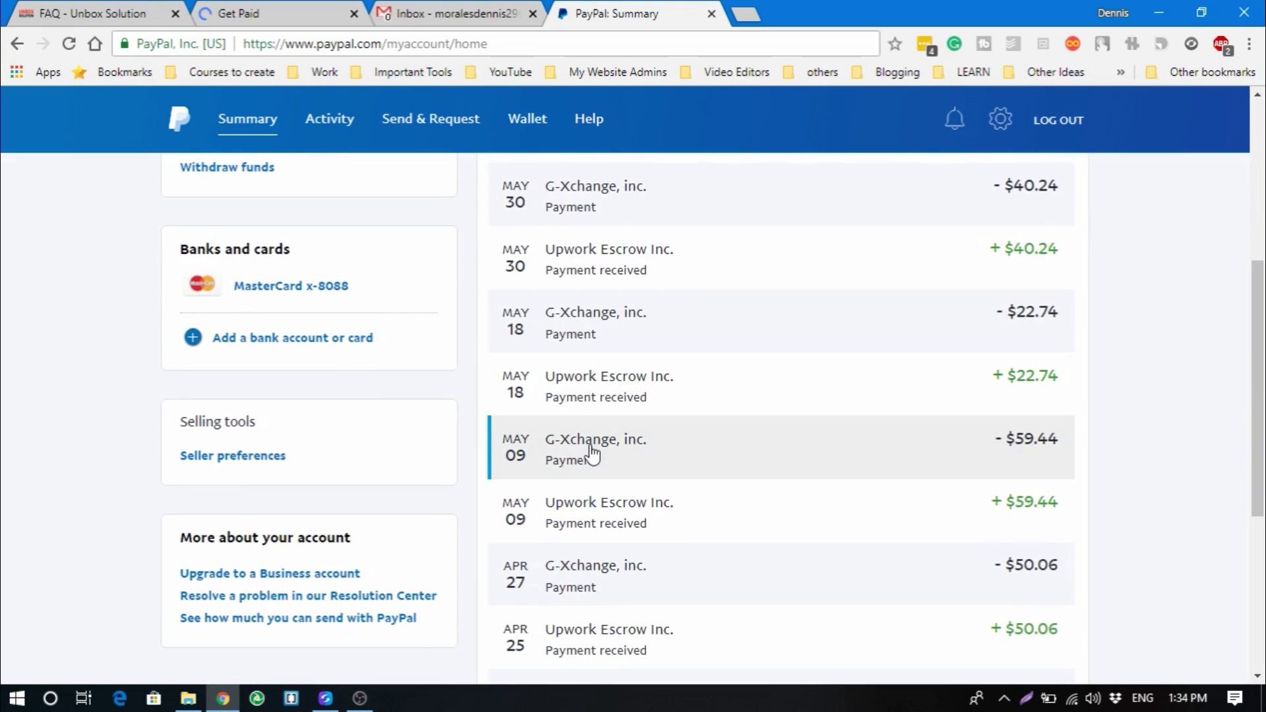
{"action": "scroll", "coordinate": [591, 461], "scroll_direction": "up", "scroll_amount": 3}
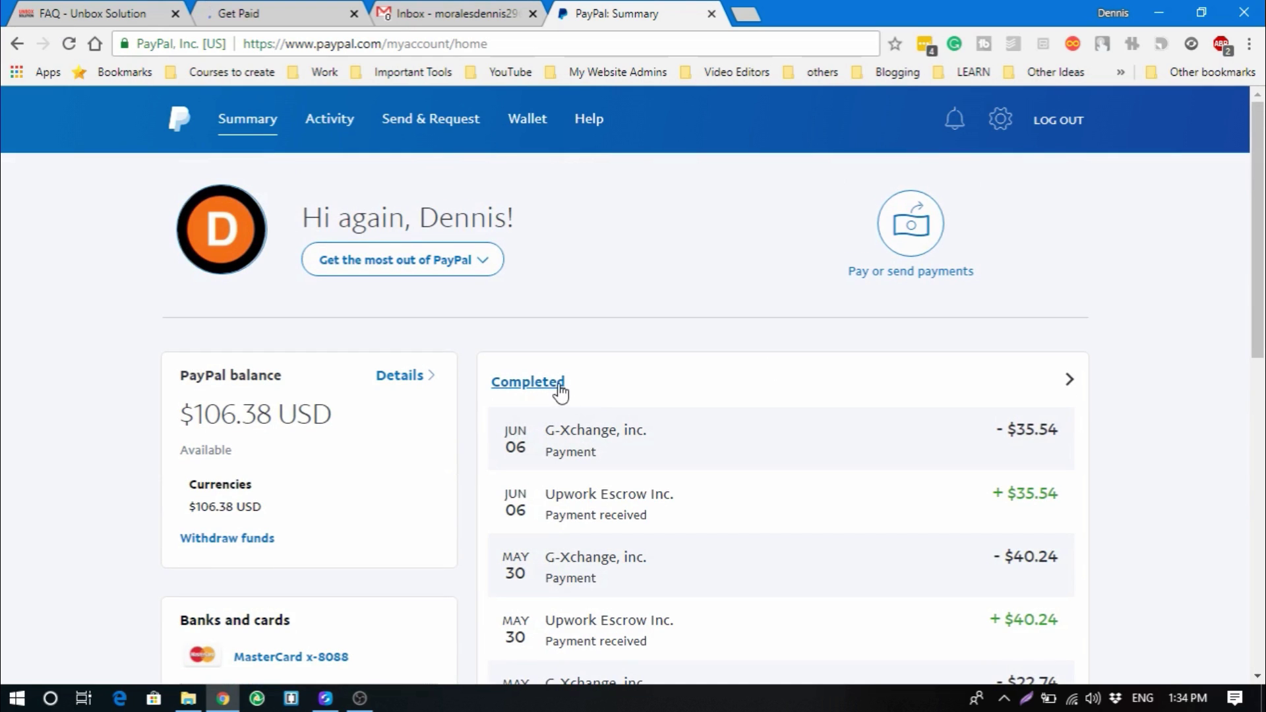
{"action": "scroll", "coordinate": [946, 435], "scroll_direction": "down", "scroll_amount": 2}
{"action": "scroll", "coordinate": [947, 435], "scroll_direction": "down", "scroll_amount": 5}
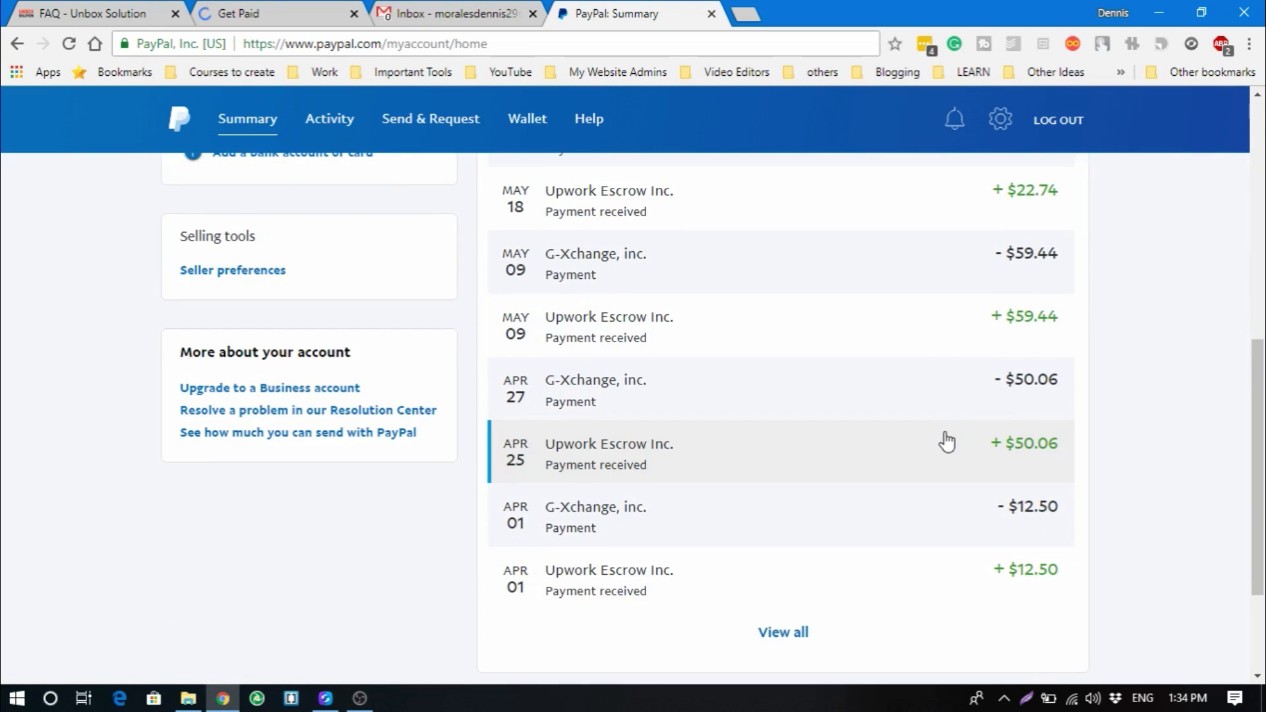
{"action": "scroll", "coordinate": [947, 455], "scroll_direction": "down", "scroll_amount": 2}
{"action": "scroll", "coordinate": [948, 481], "scroll_direction": "up", "scroll_amount": 5}
{"action": "scroll", "coordinate": [949, 480], "scroll_direction": "up", "scroll_amount": 3}
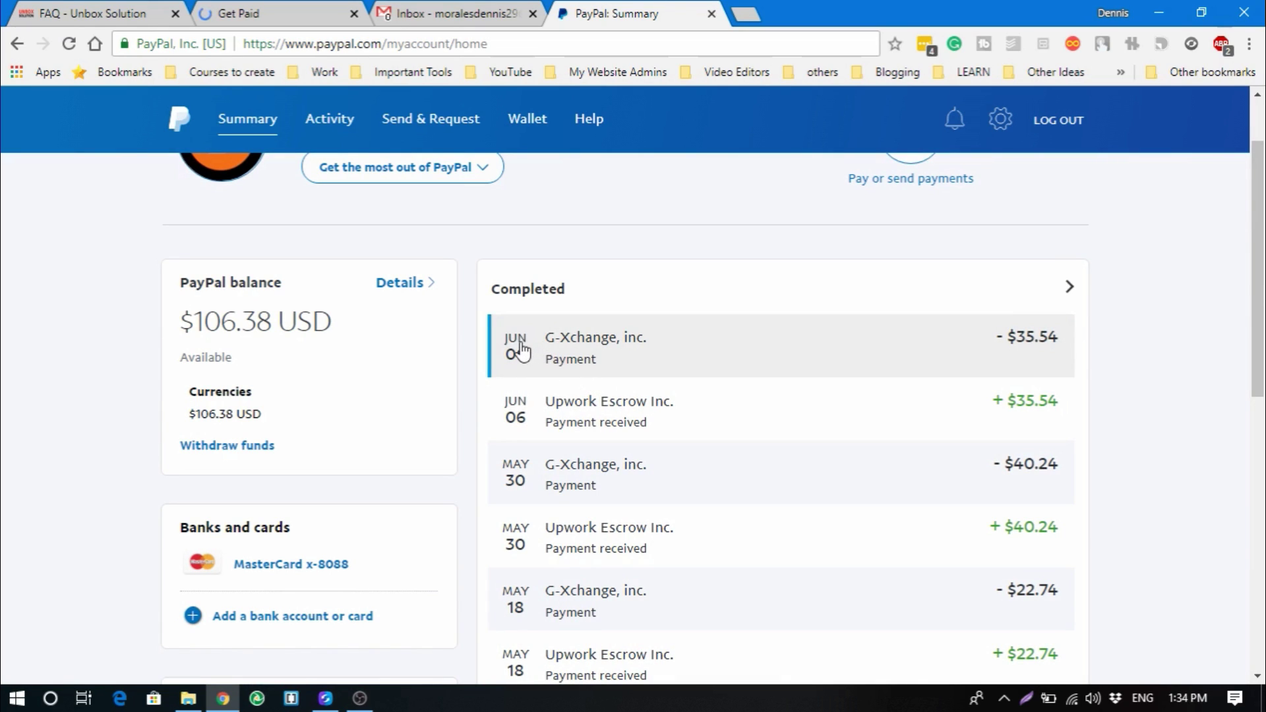
{"action": "scroll", "coordinate": [1040, 409], "scroll_direction": "down", "scroll_amount": 2}
{"action": "scroll", "coordinate": [1040, 417], "scroll_direction": "down", "scroll_amount": 4}
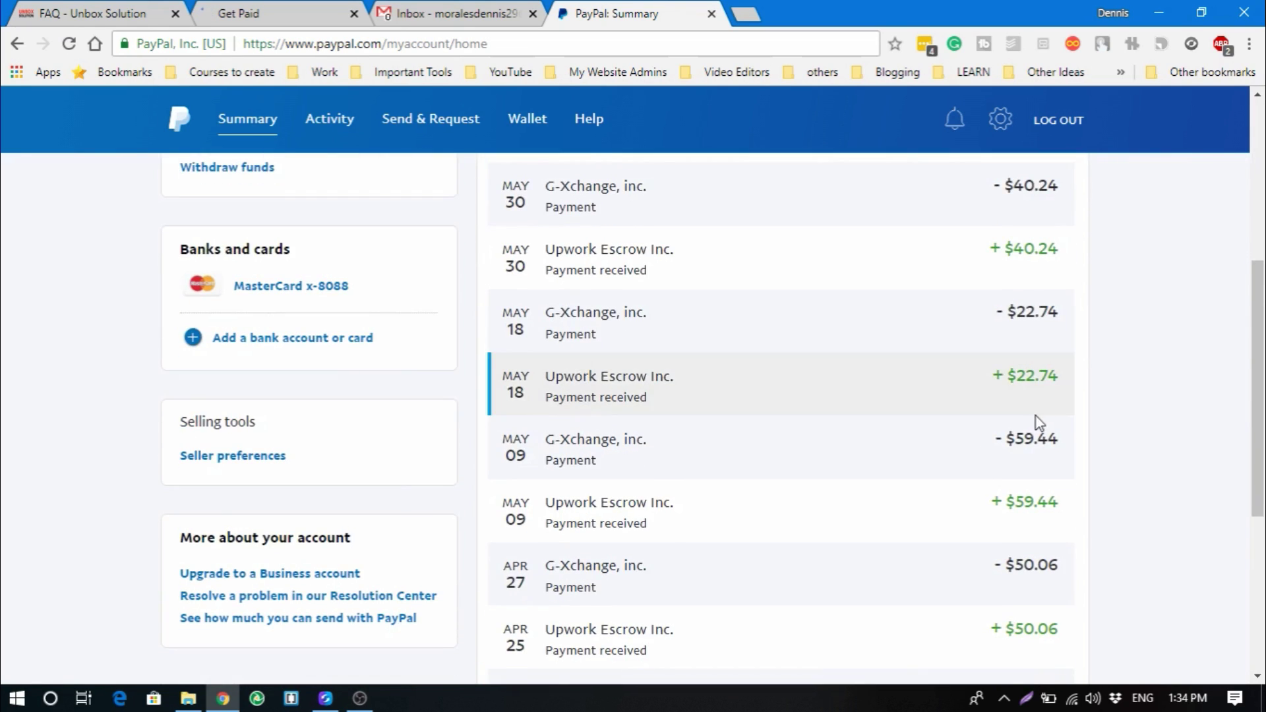
{"action": "scroll", "coordinate": [1037, 416], "scroll_direction": "down", "scroll_amount": 4}
View PayPal's full activity with the $106.38 Upwork Escrow payment, then return to Gmail
{"action": "left_click", "coordinate": [765, 542]}
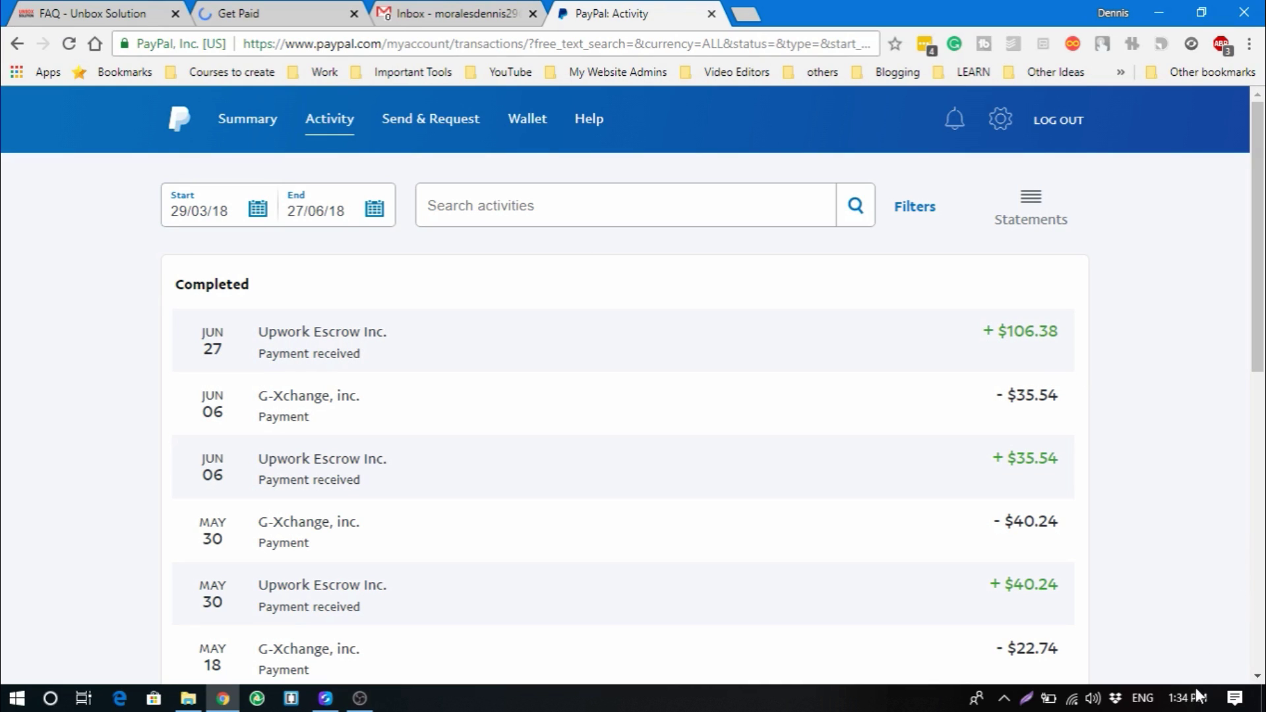
{"action": "mouse_move", "coordinate": [1187, 697]}
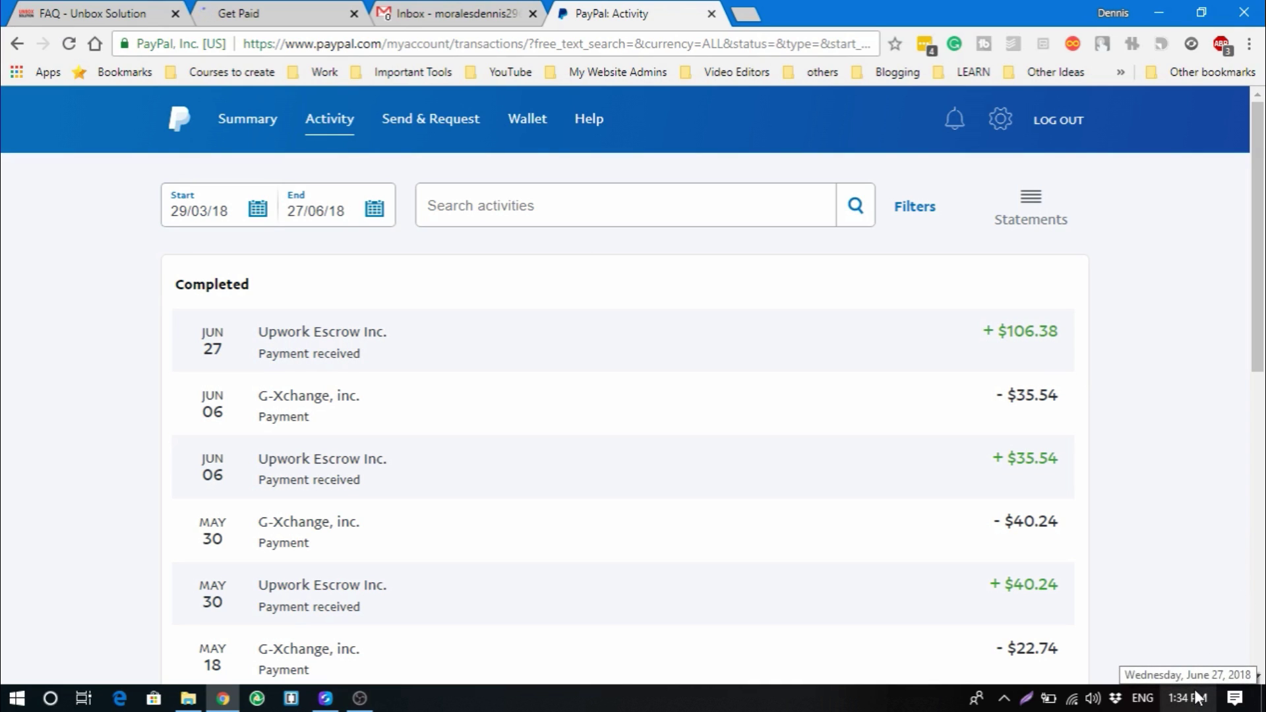
{"action": "left_click", "coordinate": [426, 8]}
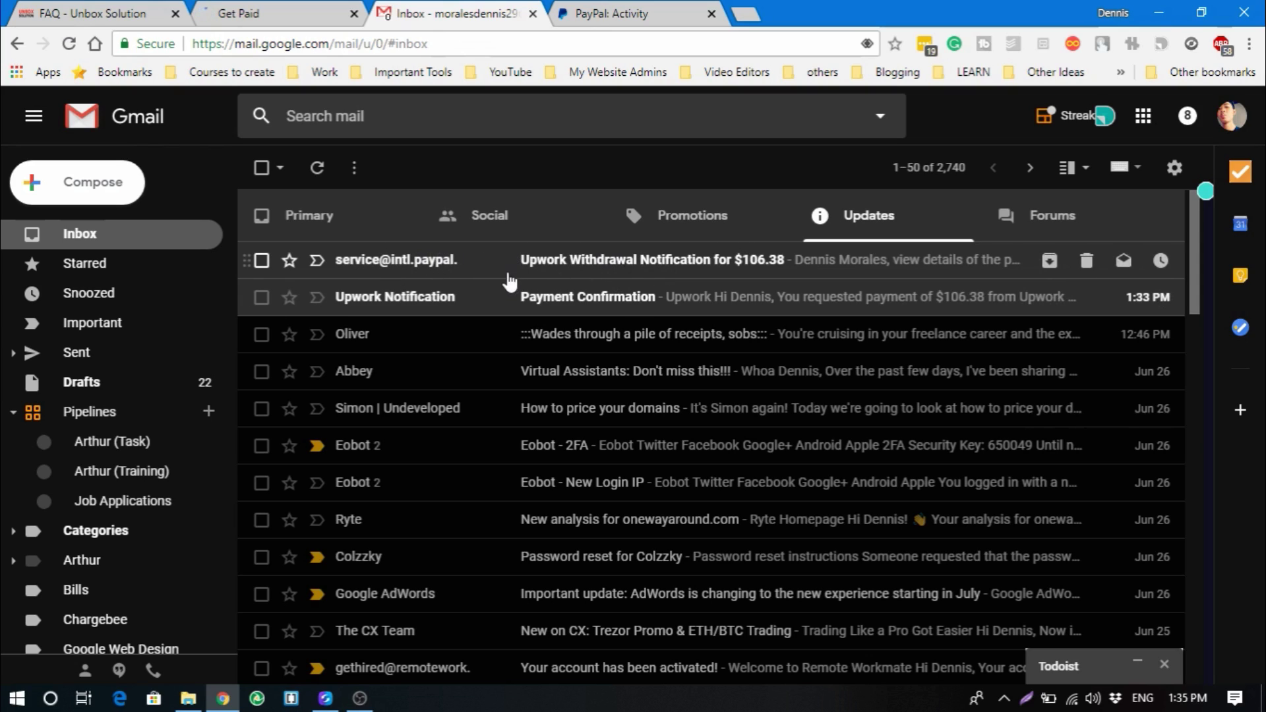
Read PayPal's Upwork Withdrawal Notification email for $106.38, then return to PayPal Activity
{"action": "left_click", "coordinate": [772, 265]}
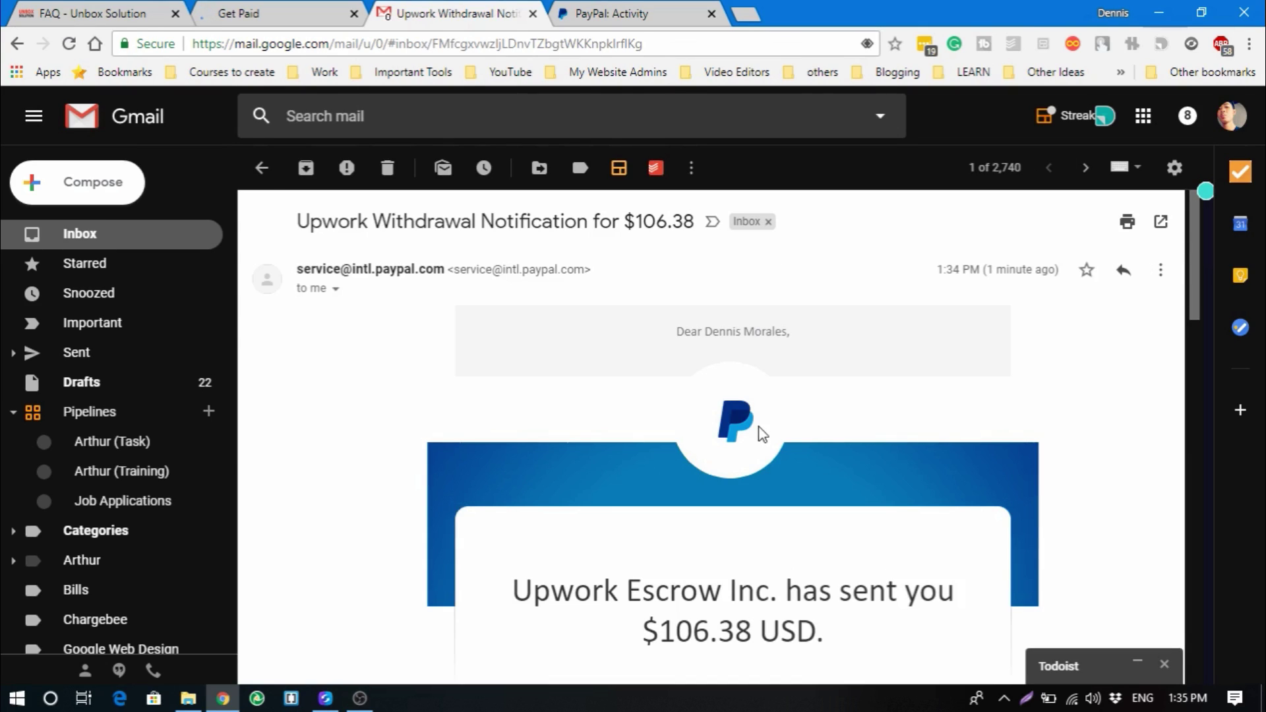
{"action": "scroll", "coordinate": [762, 447], "scroll_direction": "down", "scroll_amount": 5}
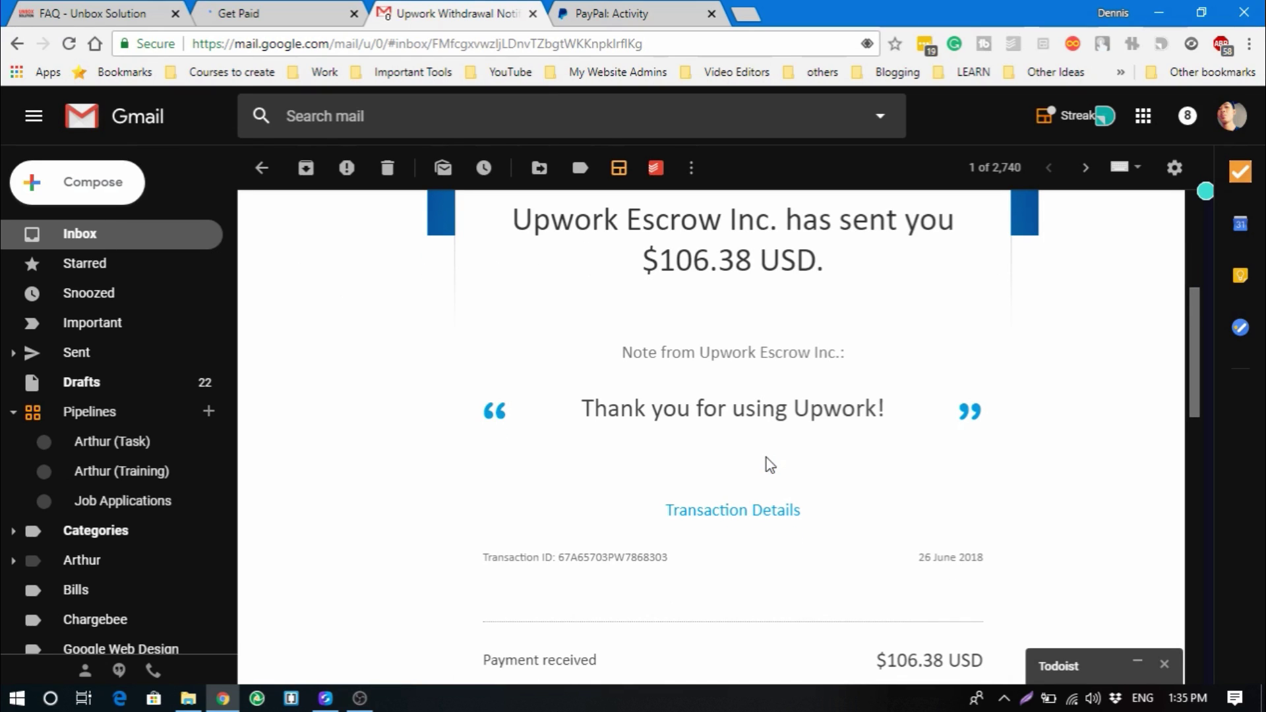
{"action": "scroll", "coordinate": [770, 465], "scroll_direction": "up", "scroll_amount": 5}
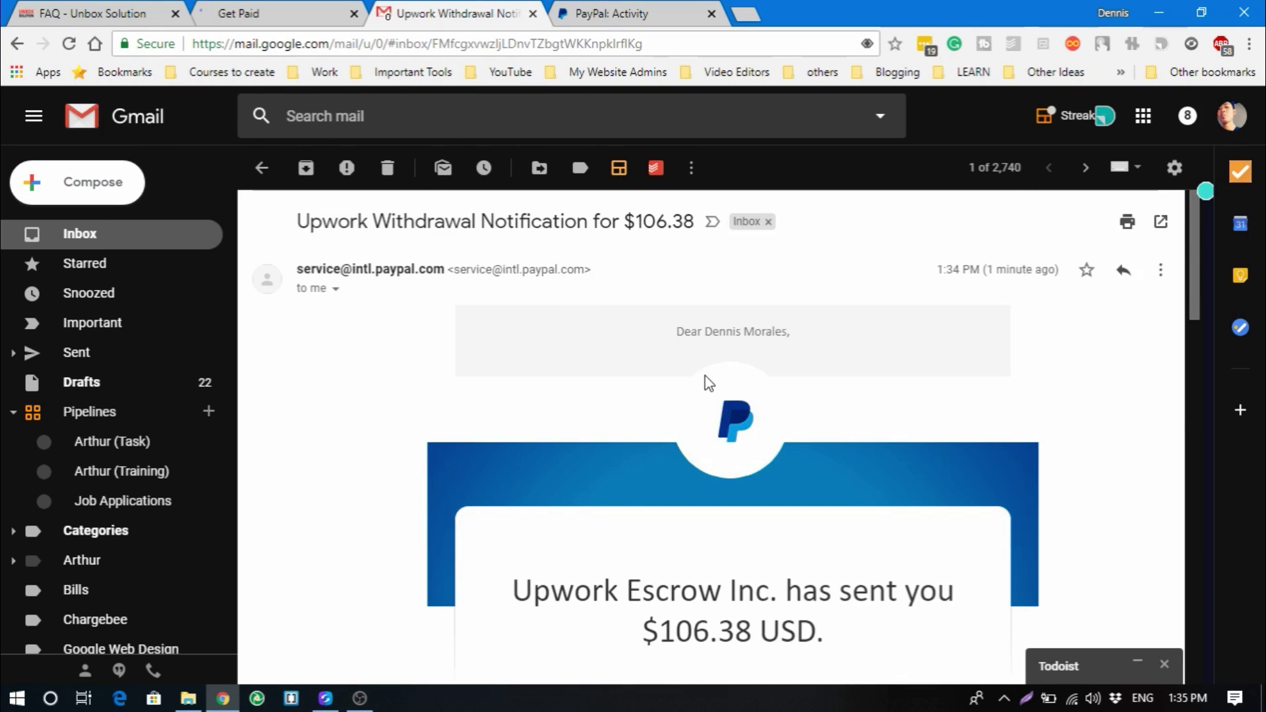
{"action": "left_click", "coordinate": [595, 9]}
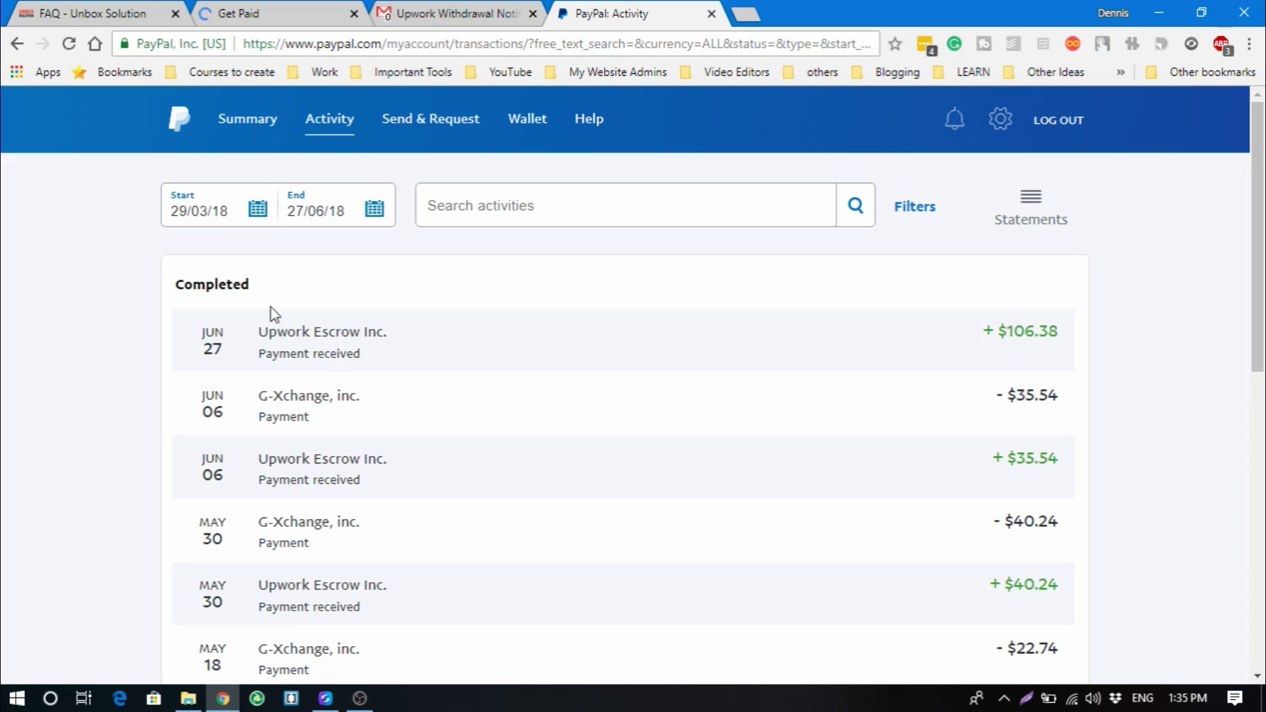
Confirm Upwork's Get Paid page shows a $0.00 balance, then return to PayPal activity
{"action": "left_click", "coordinate": [285, 12]}
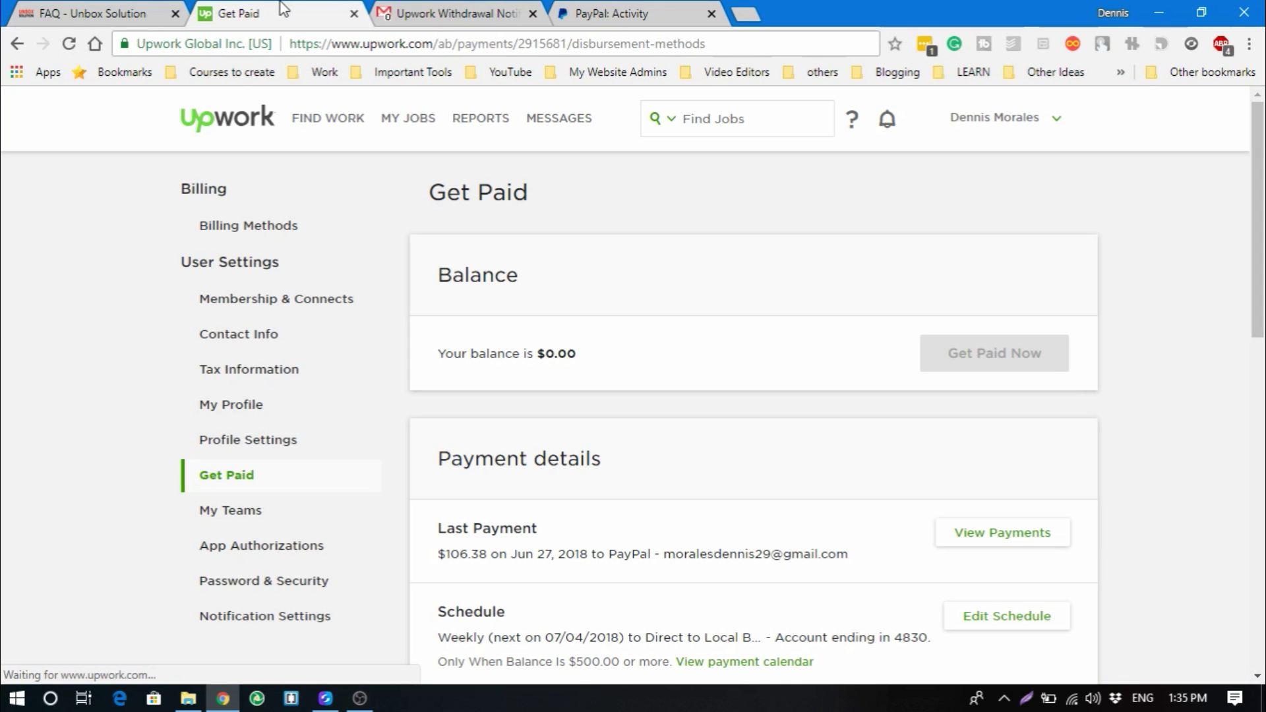
{"action": "left_click", "coordinate": [620, 10]}
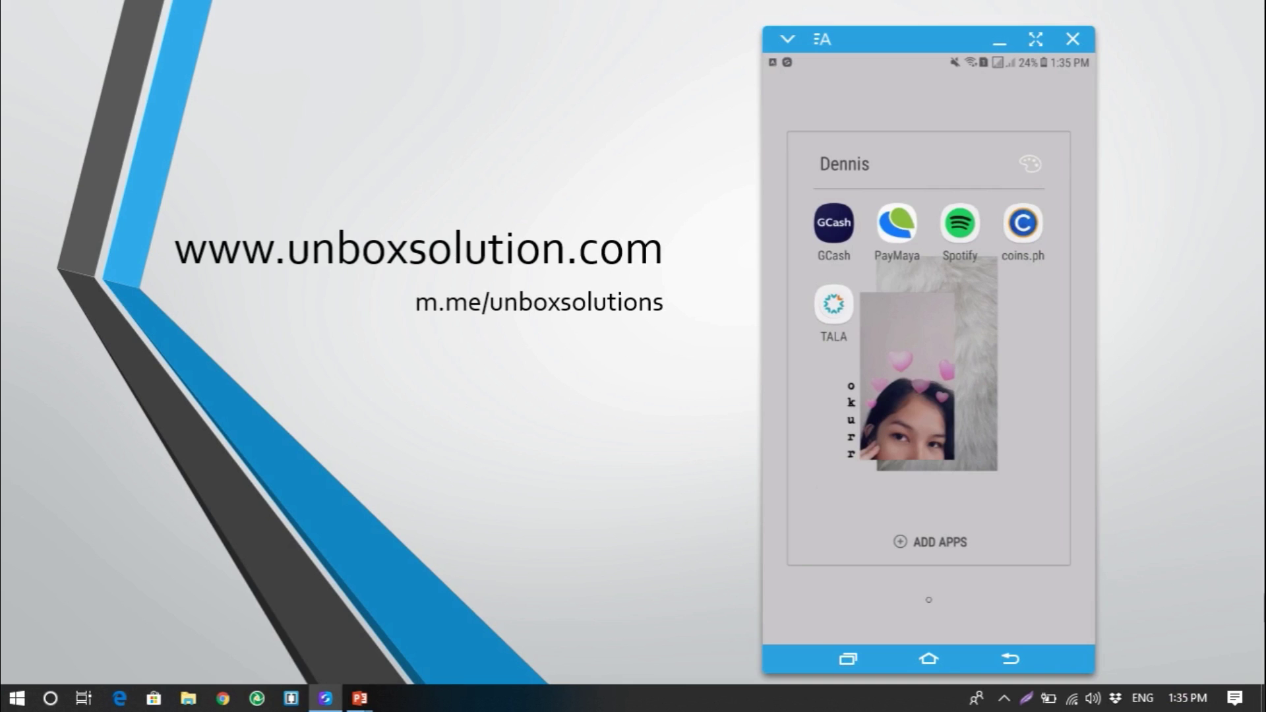
Launch GCash from the folder and log in with the 4-digit MPIN
{"action": "left_click", "coordinate": [823, 244]}
{"action": "left_click", "coordinate": [833, 235]}
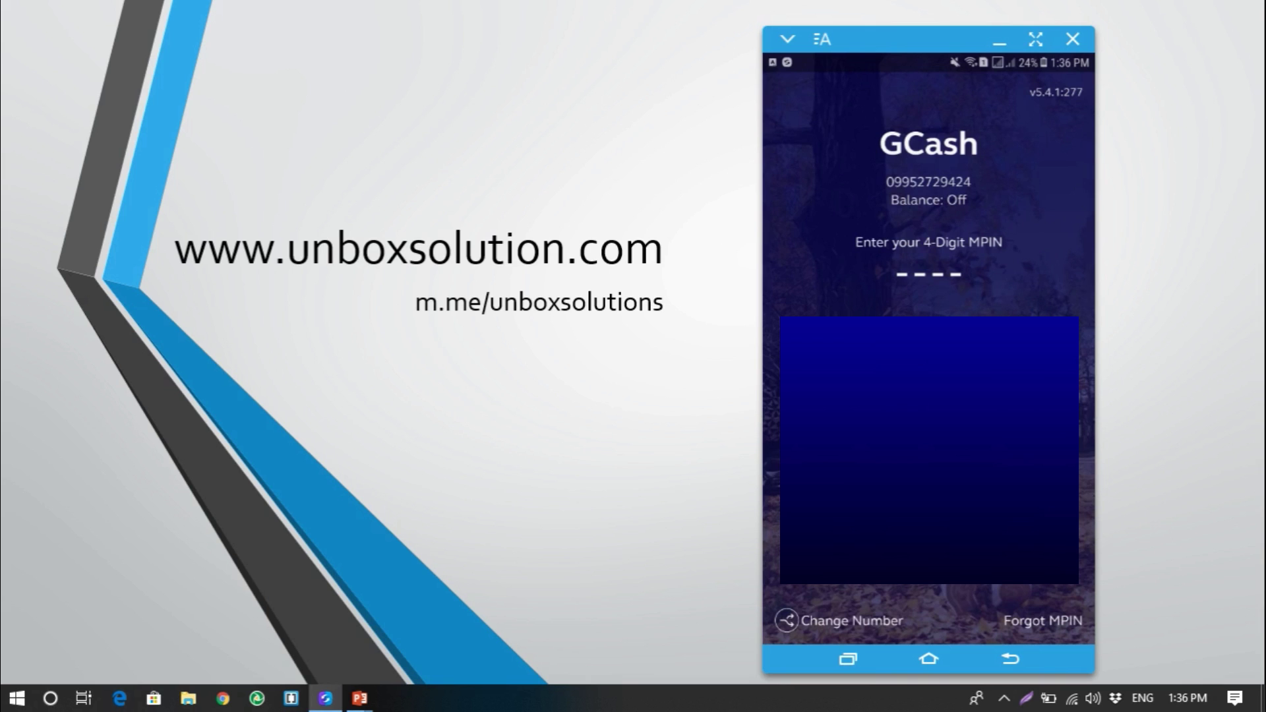
{"action": "type", "text": "3"}
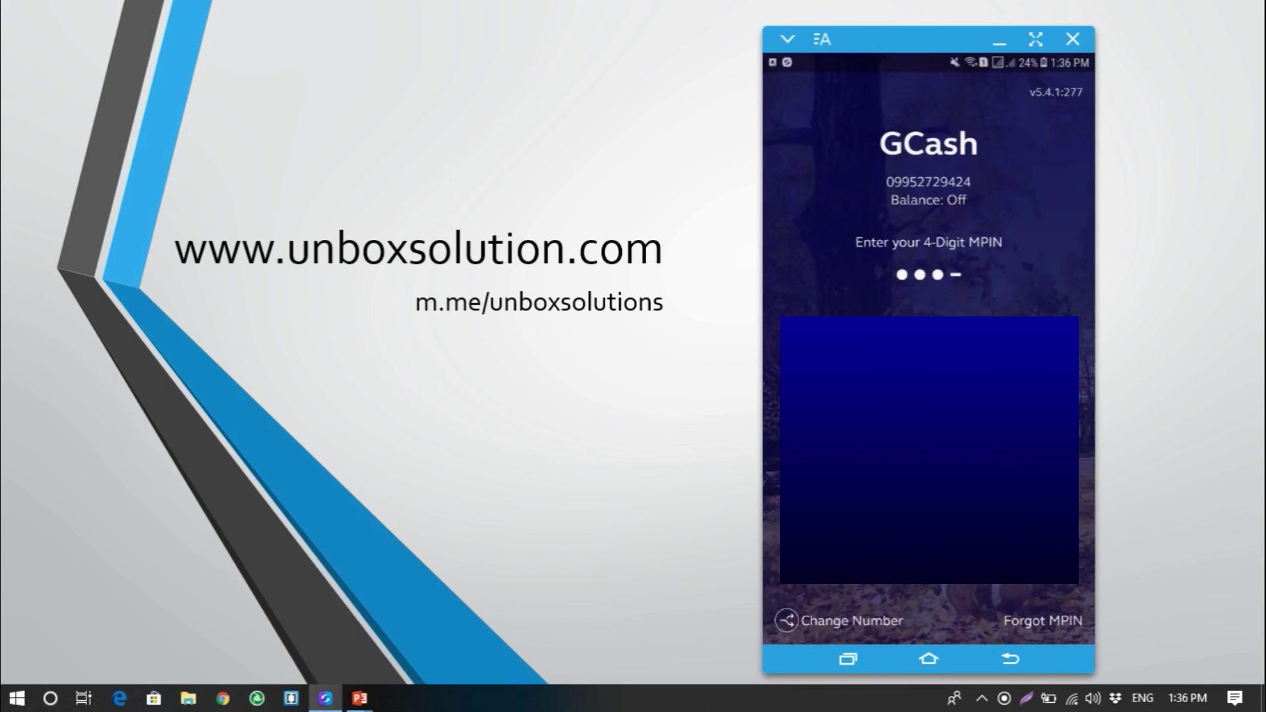
{"action": "left_click", "coordinate": [1076, 432]}
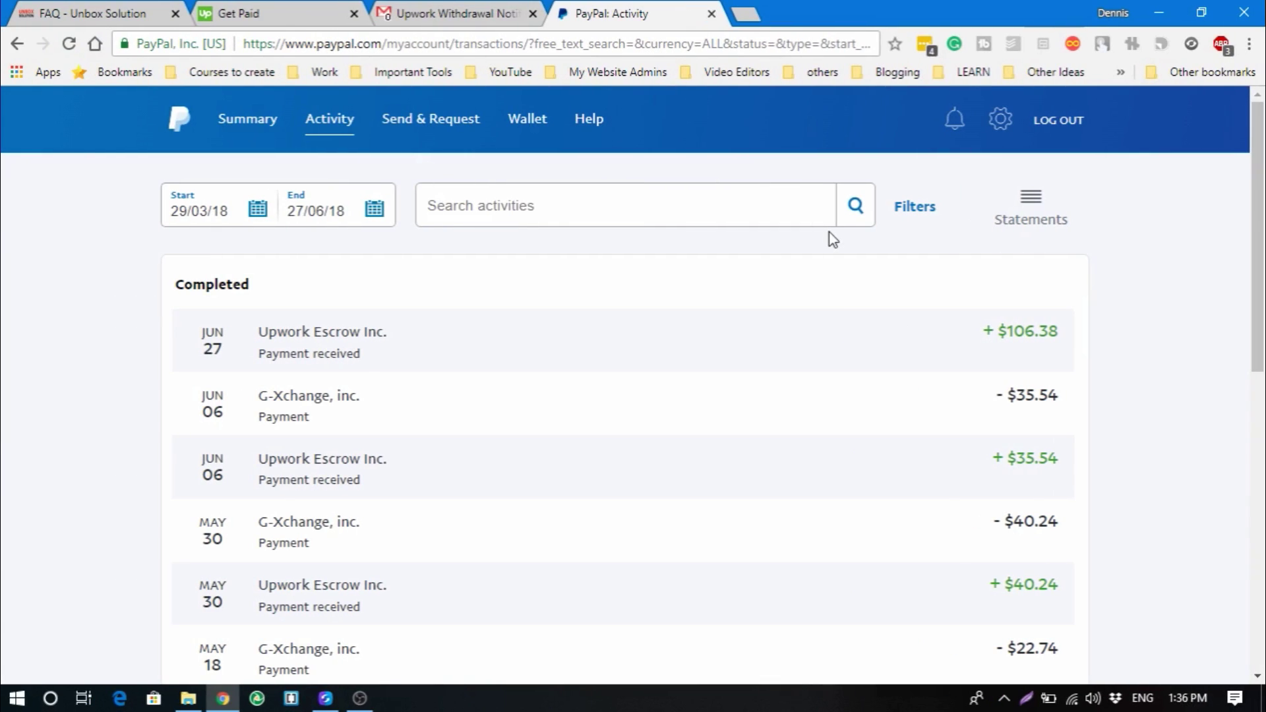
Open PayPal's account summary and highlight the $106.38 USD available balance
{"action": "left_click", "coordinate": [255, 123]}
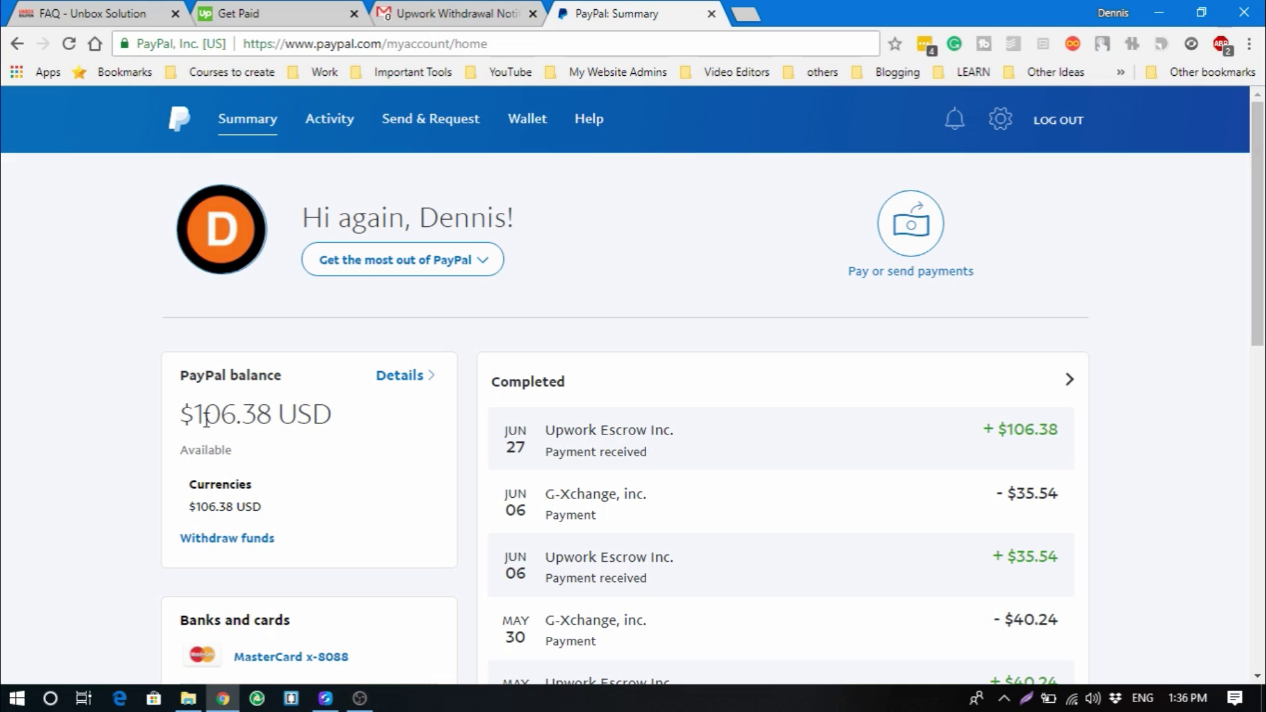
{"action": "left_click_drag", "start_coordinate": [182, 419], "coordinate": [344, 423]}
{"action": "left_click", "coordinate": [344, 424]}
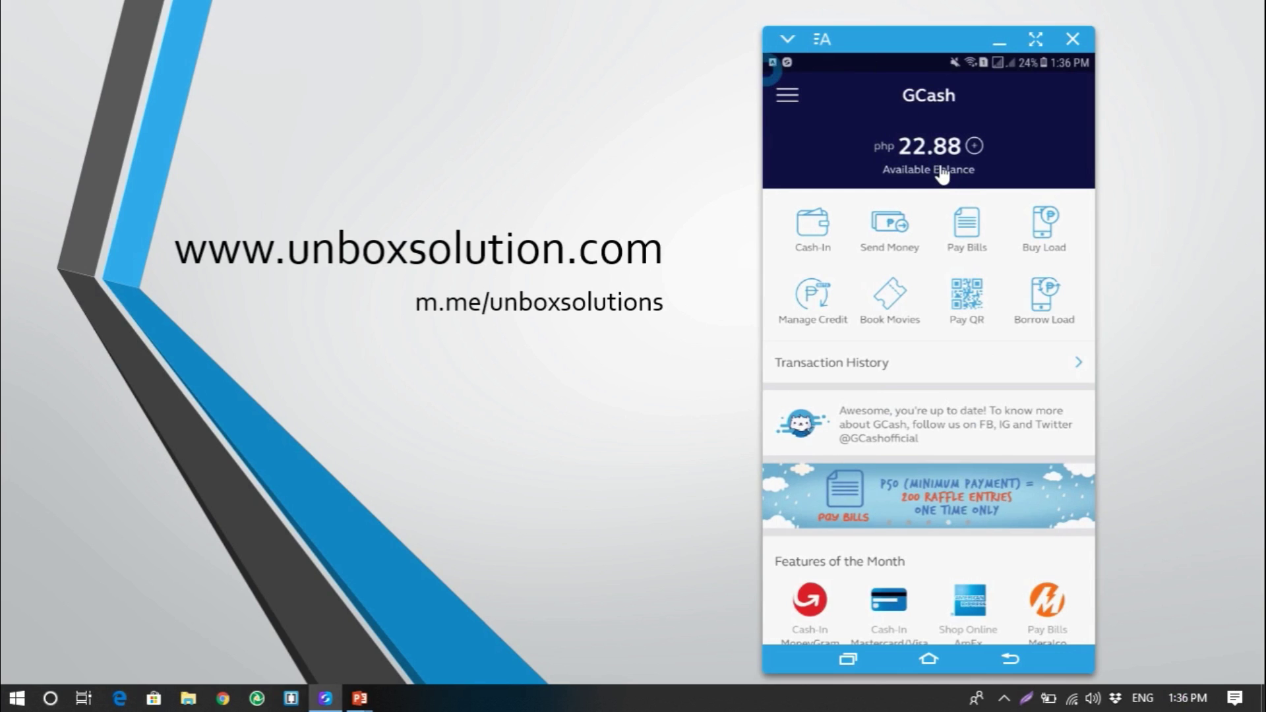
Go to GCash Cash-In, choose PayPal to GCash, and highlight the $106.38 balance
{"action": "left_click", "coordinate": [882, 148]}
{"action": "mouse_move", "coordinate": [996, 112]}
{"action": "left_mouse_down"}
{"action": "mouse_move", "coordinate": [992, 149]}
{"action": "mouse_move", "coordinate": [821, 243]}
{"action": "left_mouse_up"}
{"action": "left_click", "coordinate": [821, 243]}
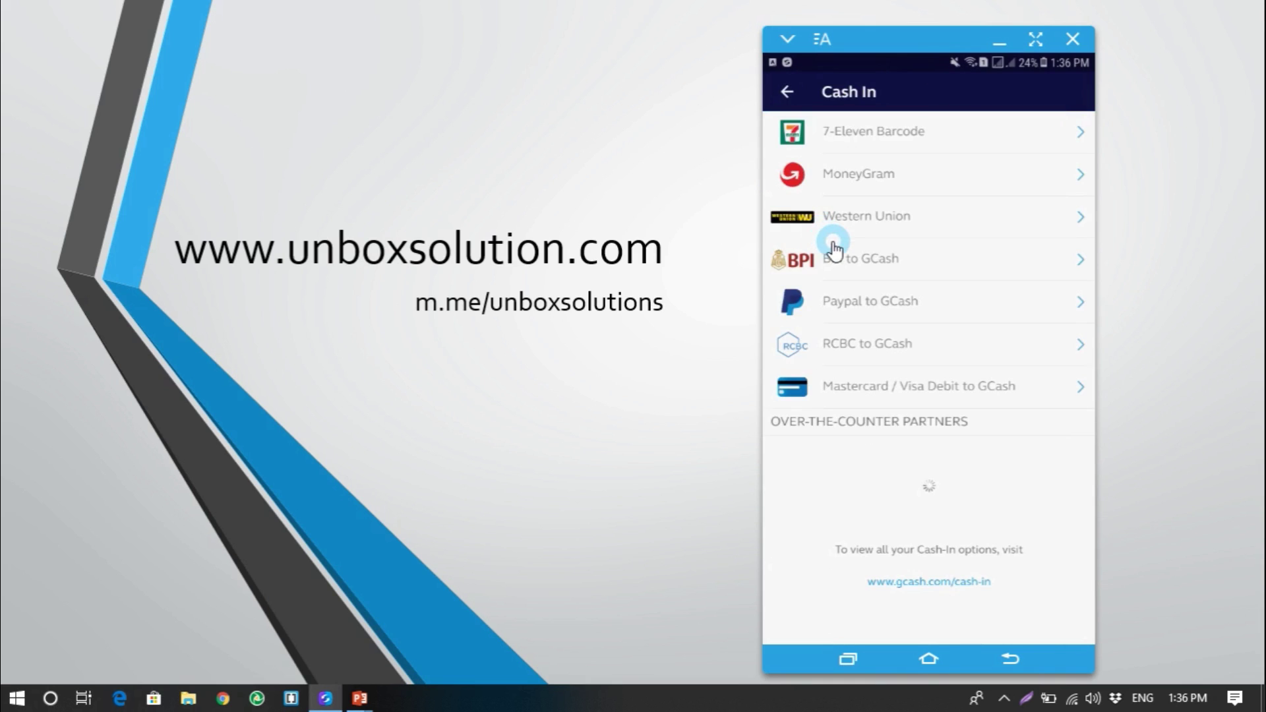
{"action": "left_click", "coordinate": [901, 306]}
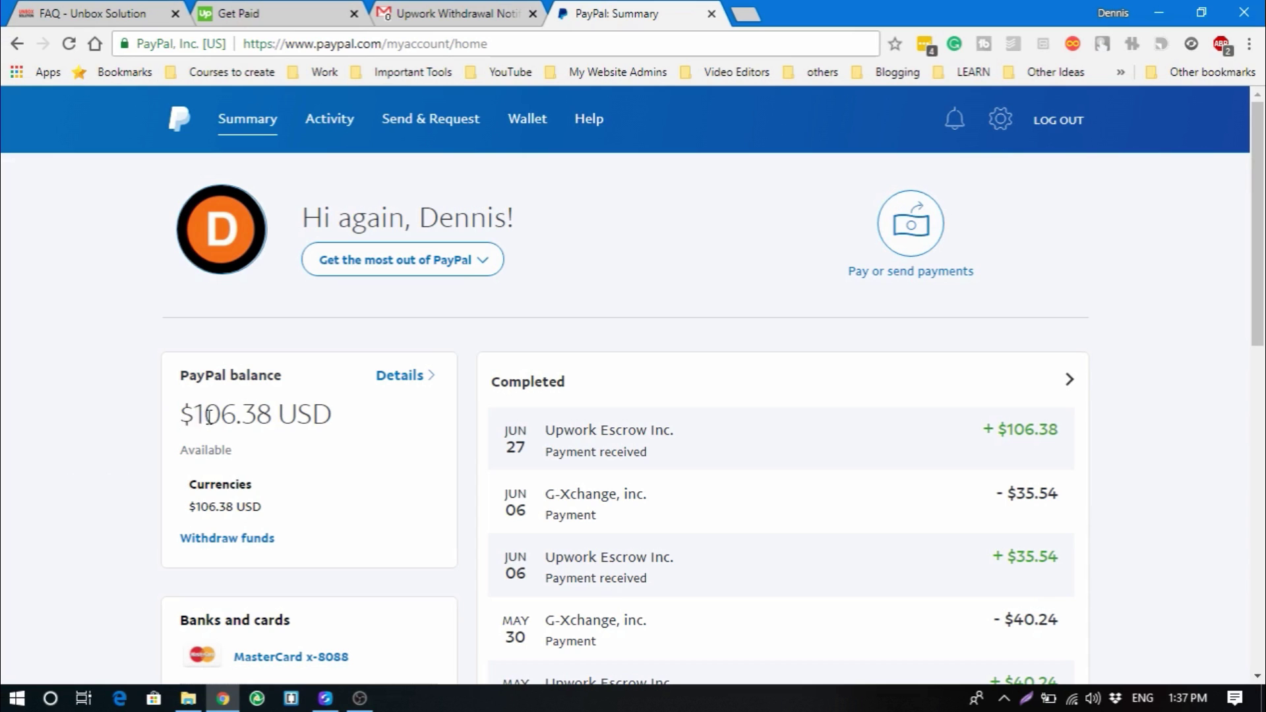
{"action": "triple_click", "coordinate": [208, 415]}
{"action": "left_click", "coordinate": [356, 430]}
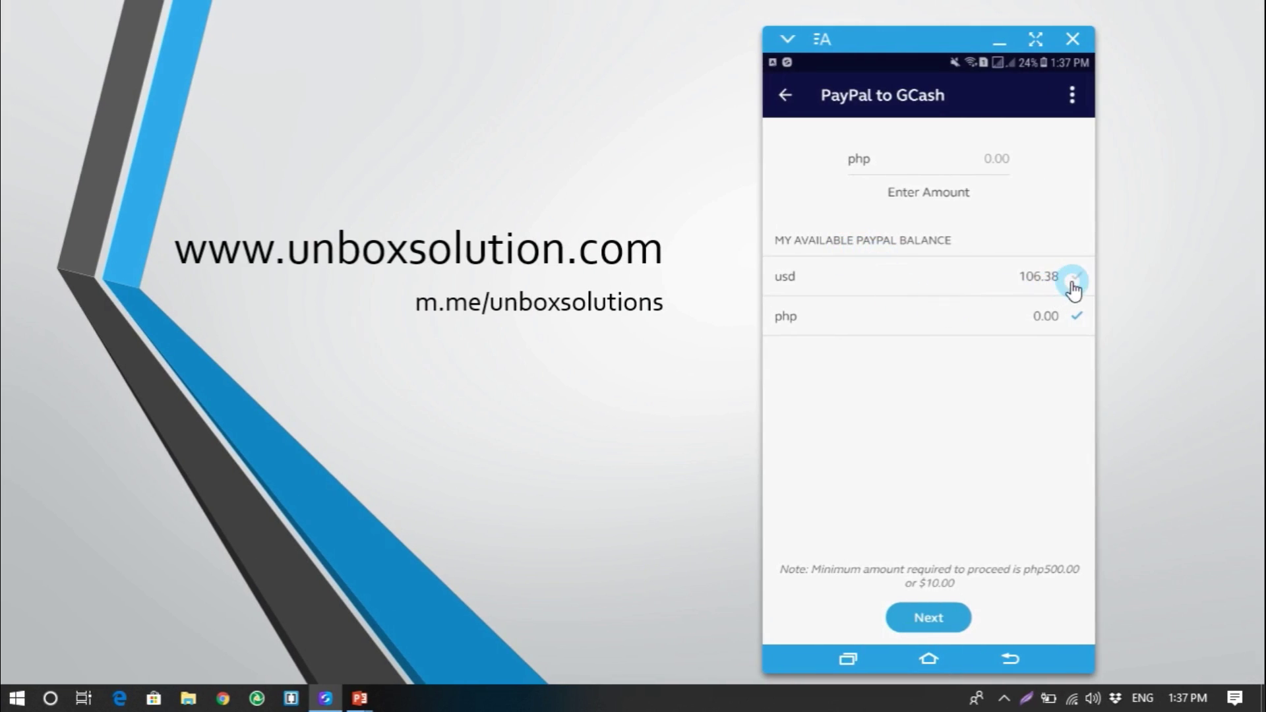
Enter a USD 106.38 PayPal cash-in amount in GCash and proceed to confirmation
{"action": "left_click", "coordinate": [1078, 277]}
{"action": "left_click", "coordinate": [983, 158]}
{"action": "type", "text": "1"}
{"action": "type", "text": "06."}
{"action": "type", "text": "38"}
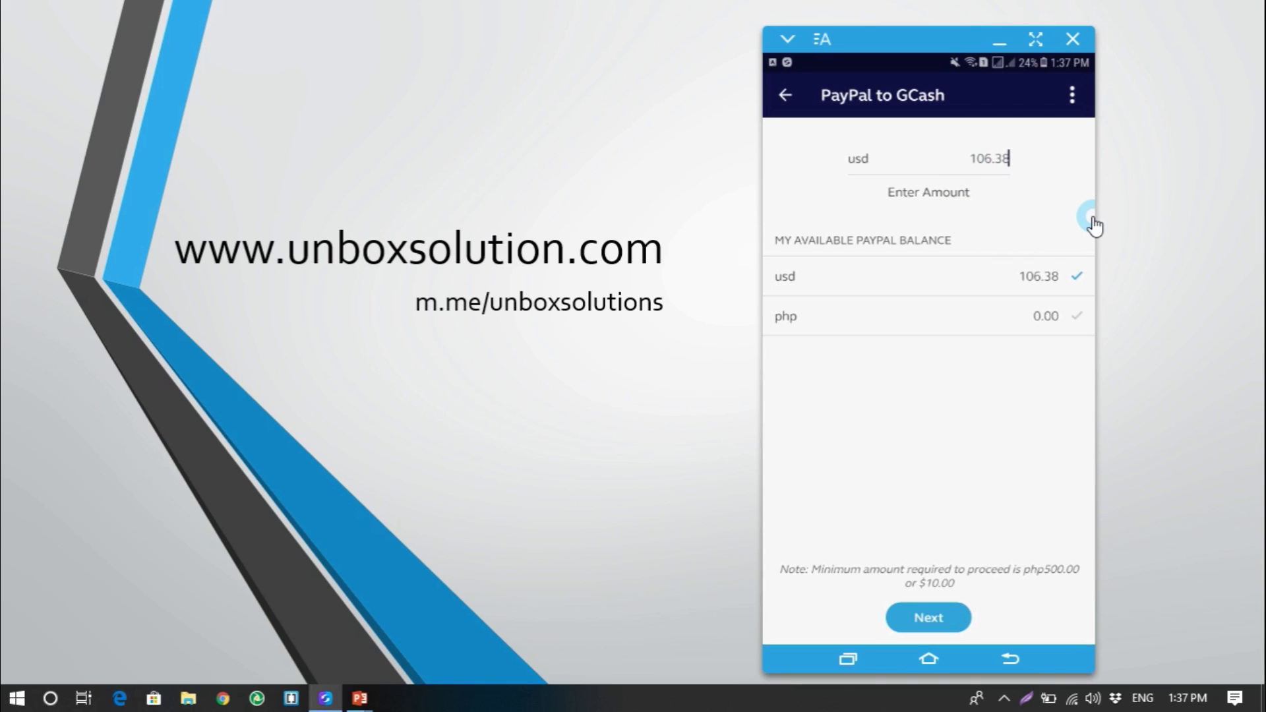
{"action": "left_click", "coordinate": [921, 623]}
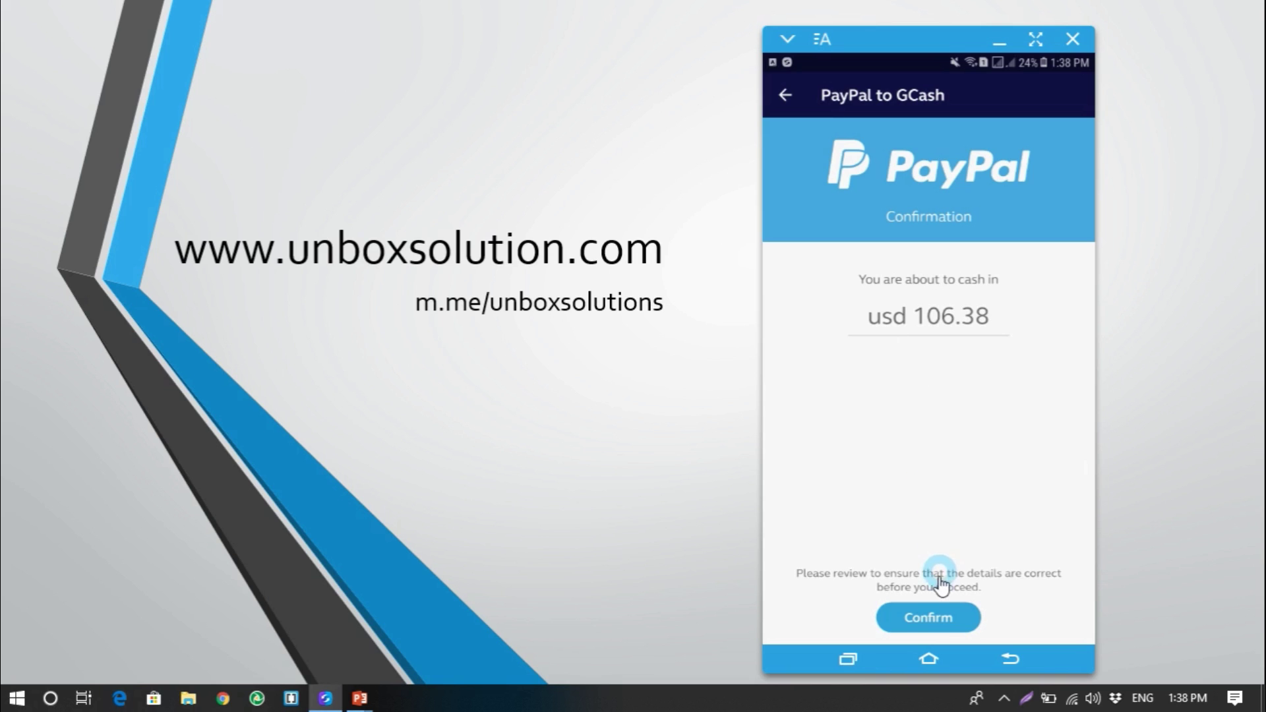
Confirm the USD 106.38 PayPal cash-in and dismiss the SMS notification
{"action": "left_click", "coordinate": [935, 620]}
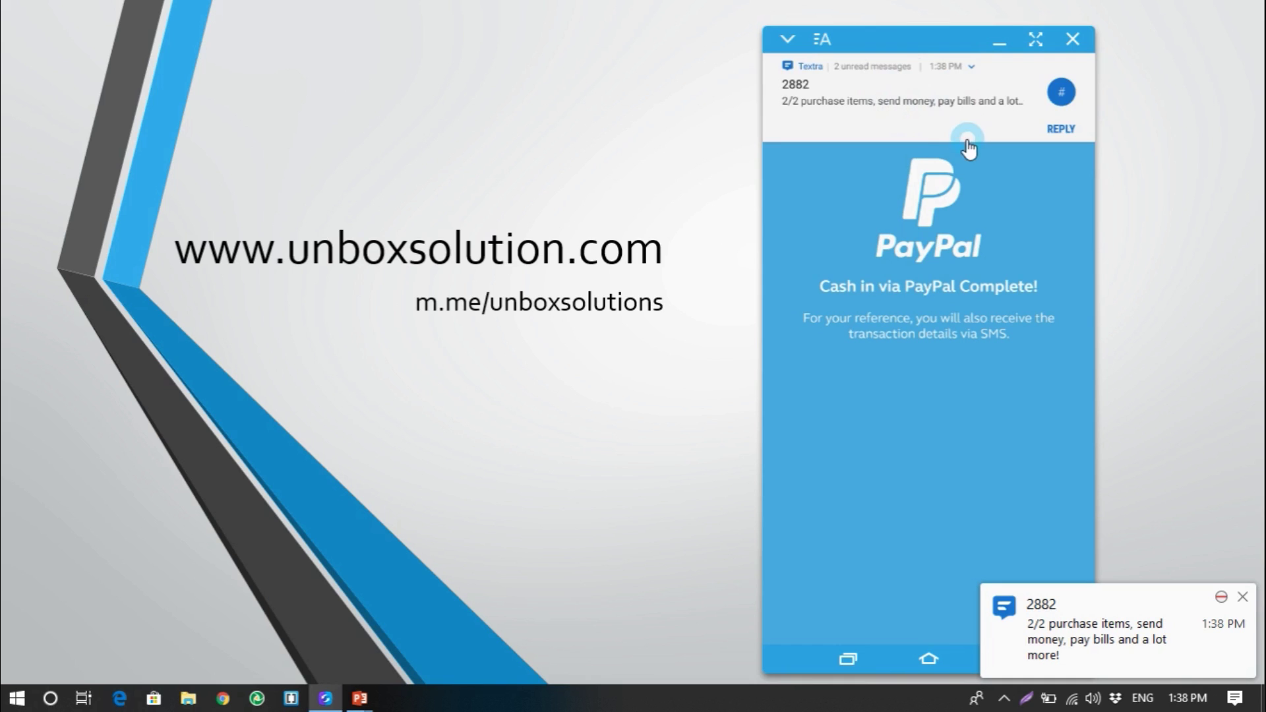
{"action": "left_click_drag", "start_coordinate": [966, 140], "coordinate": [926, 162]}
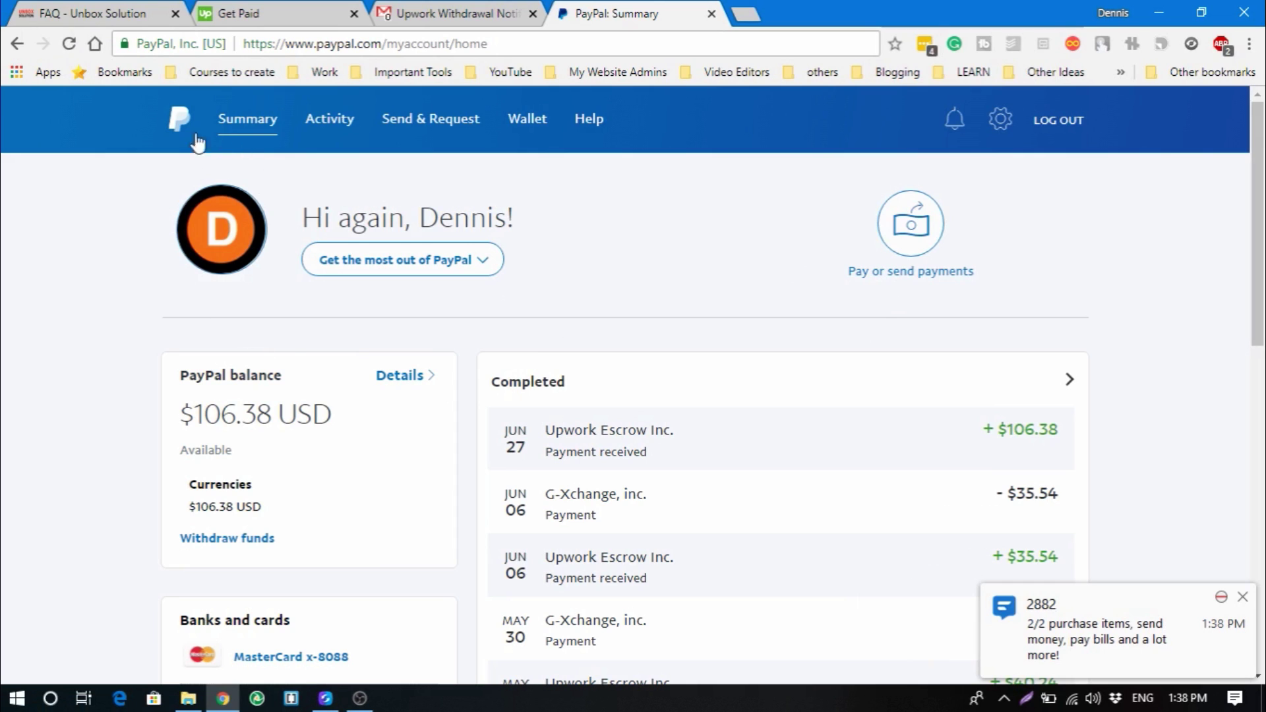
Read the PayPal 'Your payment has been sent' email for $106.38 to G-Xchange
{"action": "left_click", "coordinate": [509, 10]}
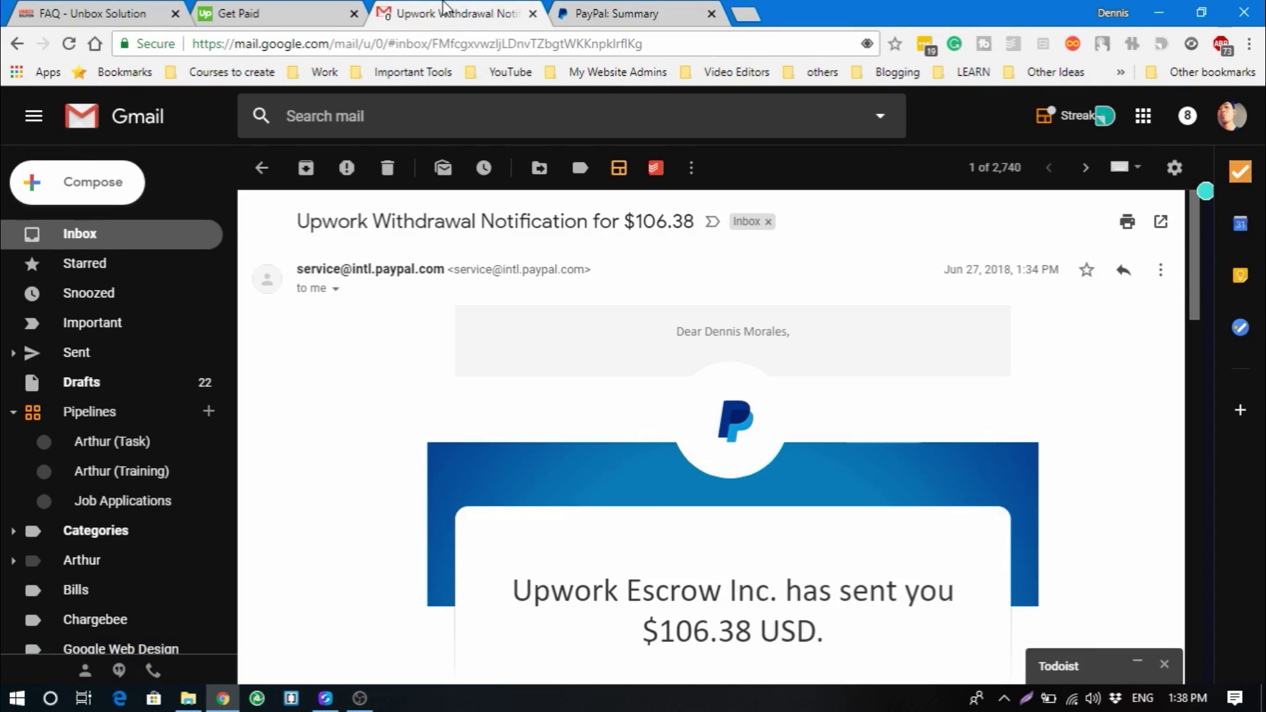
{"action": "left_click", "coordinate": [262, 168]}
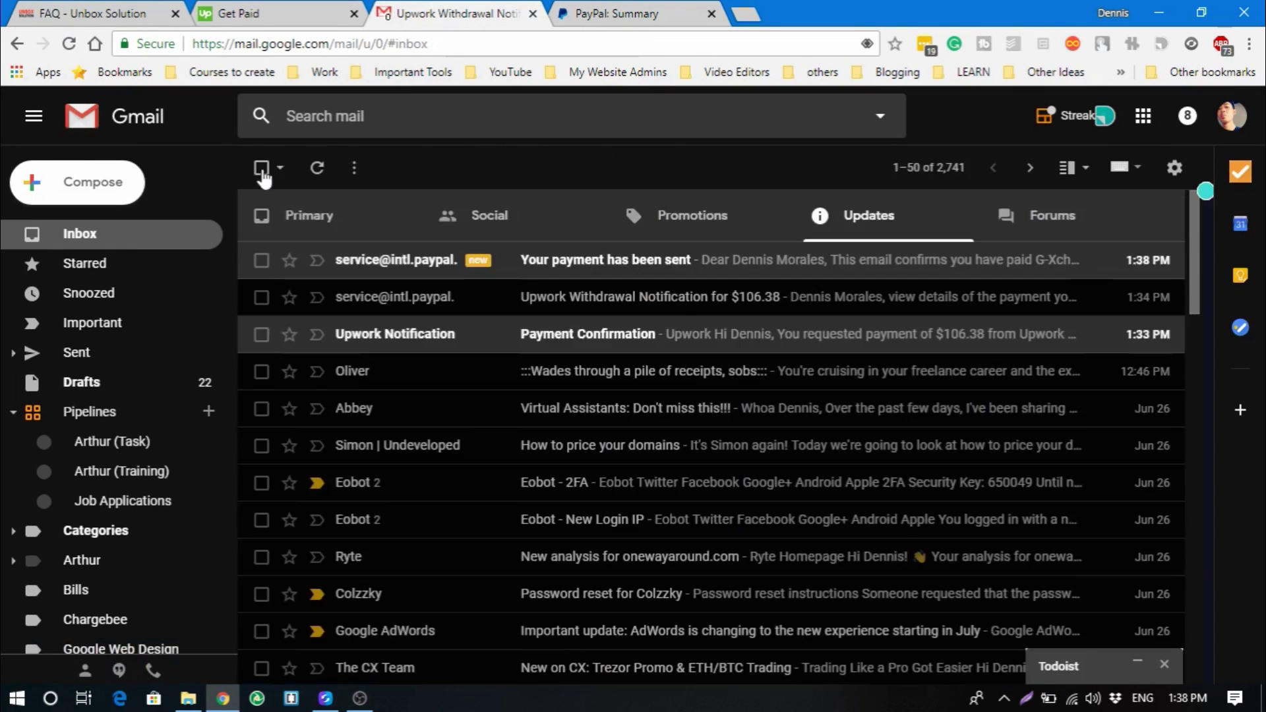
{"action": "left_click", "coordinate": [625, 266]}
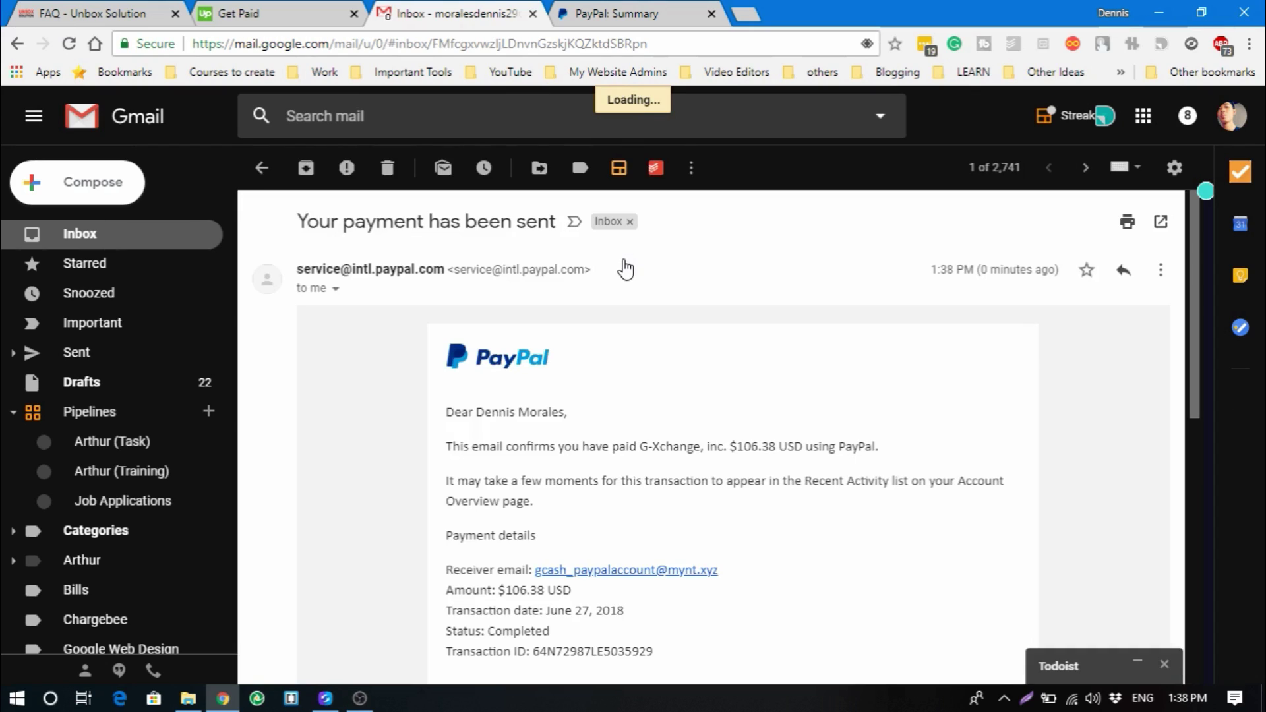
{"action": "scroll", "coordinate": [619, 368], "scroll_direction": "down", "scroll_amount": 2}
{"action": "scroll", "coordinate": [504, 409], "scroll_direction": "down", "scroll_amount": 1}
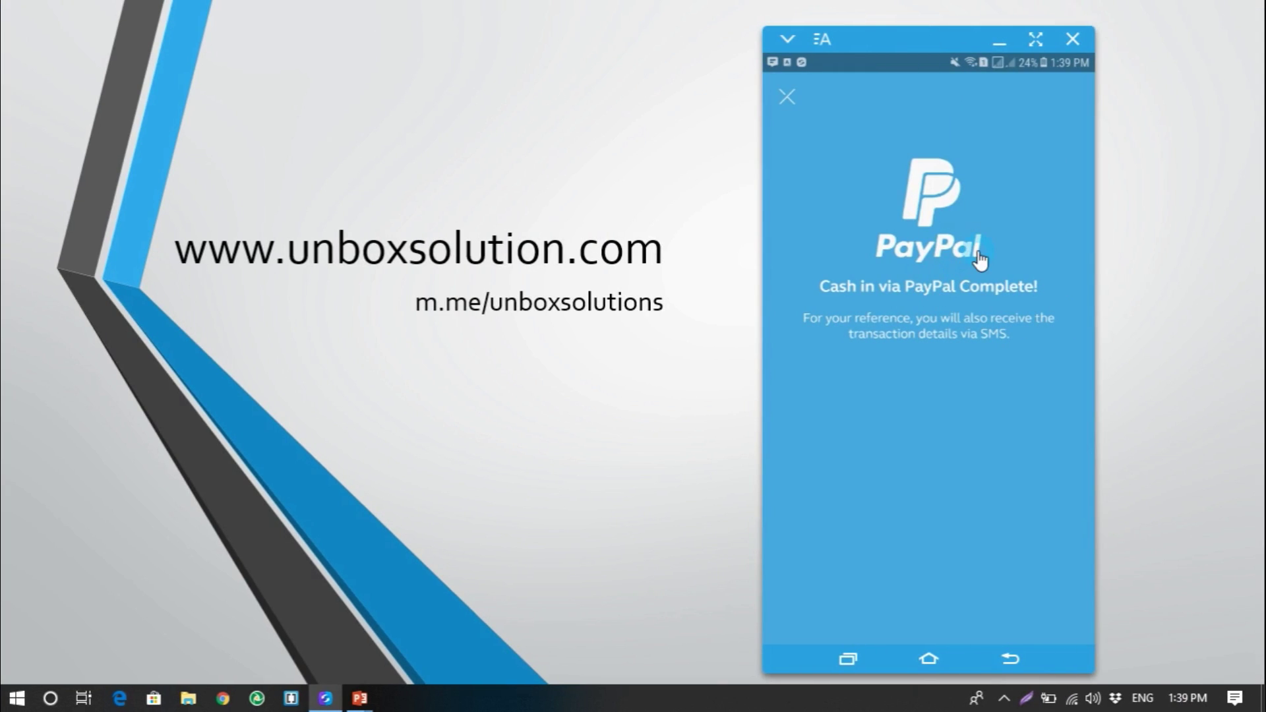
Return to GCash home and refresh until the balance shows php 5,558.13
{"action": "left_click", "coordinate": [787, 97]}
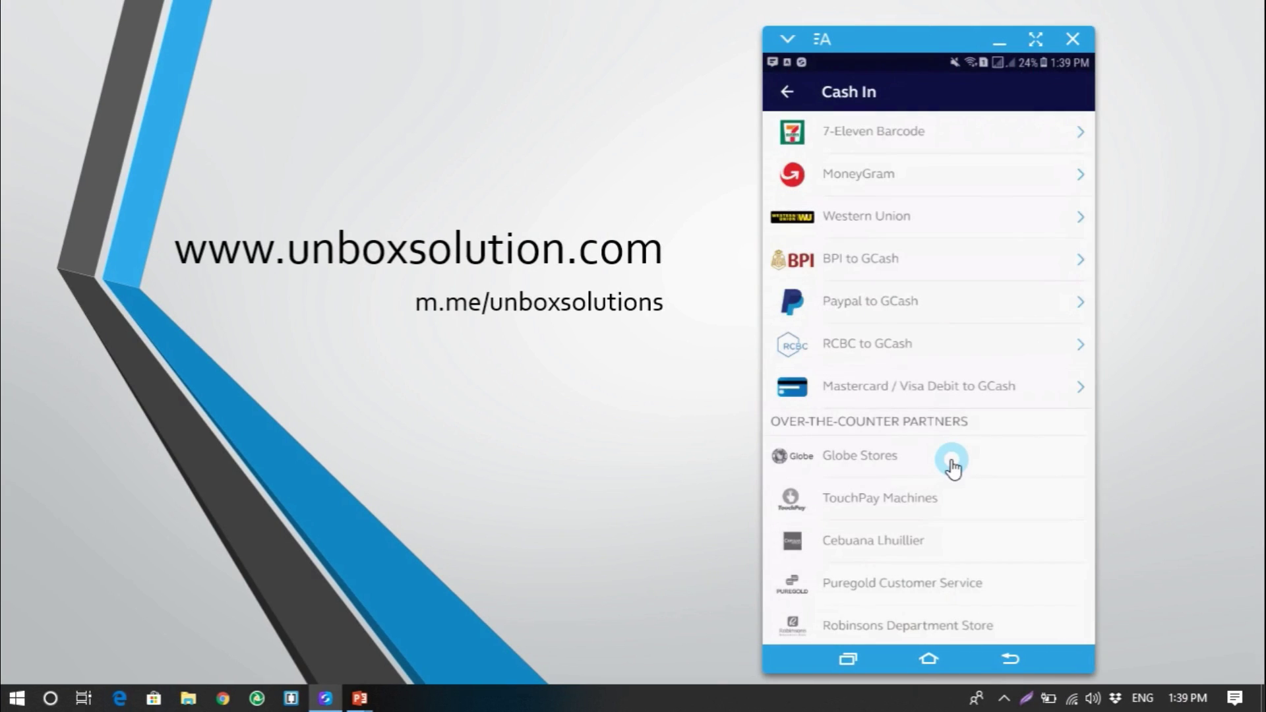
{"action": "scroll", "coordinate": [875, 366], "scroll_direction": "up", "scroll_amount": 2}
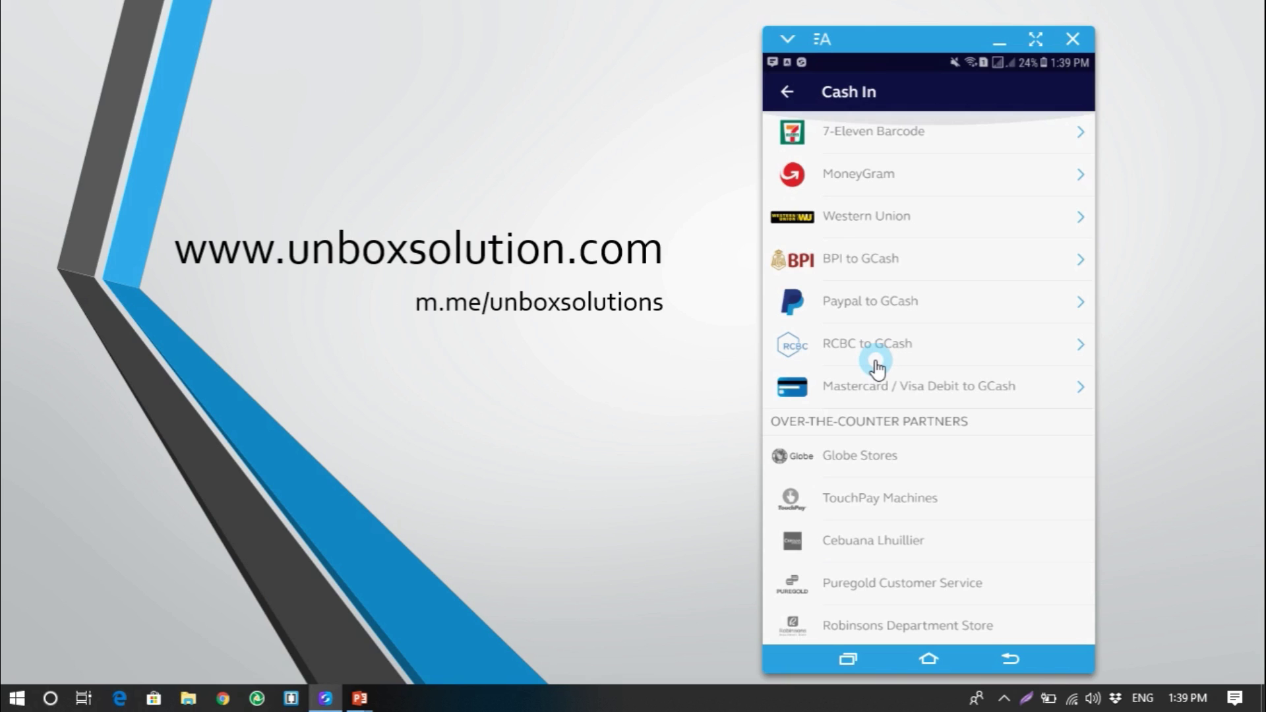
{"action": "left_click", "coordinate": [789, 93]}
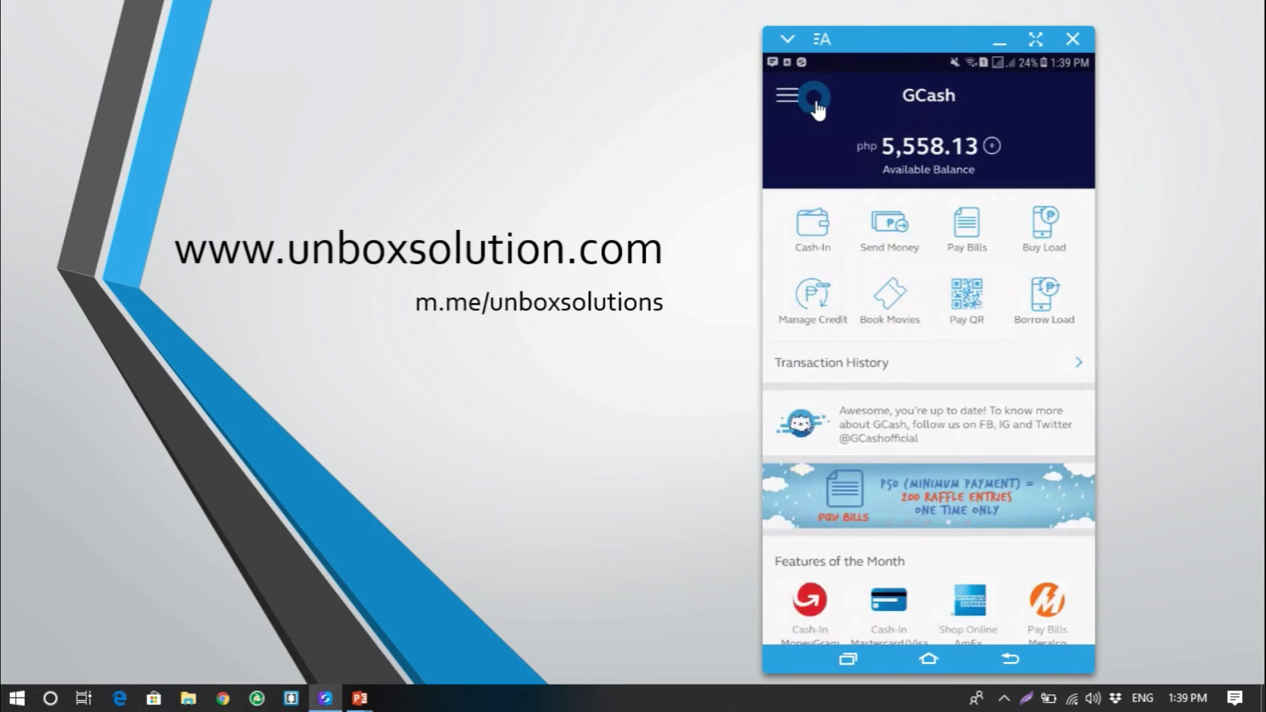
{"action": "left_click_drag", "start_coordinate": [816, 102], "coordinate": [876, 118]}
{"action": "left_click_drag", "start_coordinate": [876, 123], "coordinate": [921, 186]}
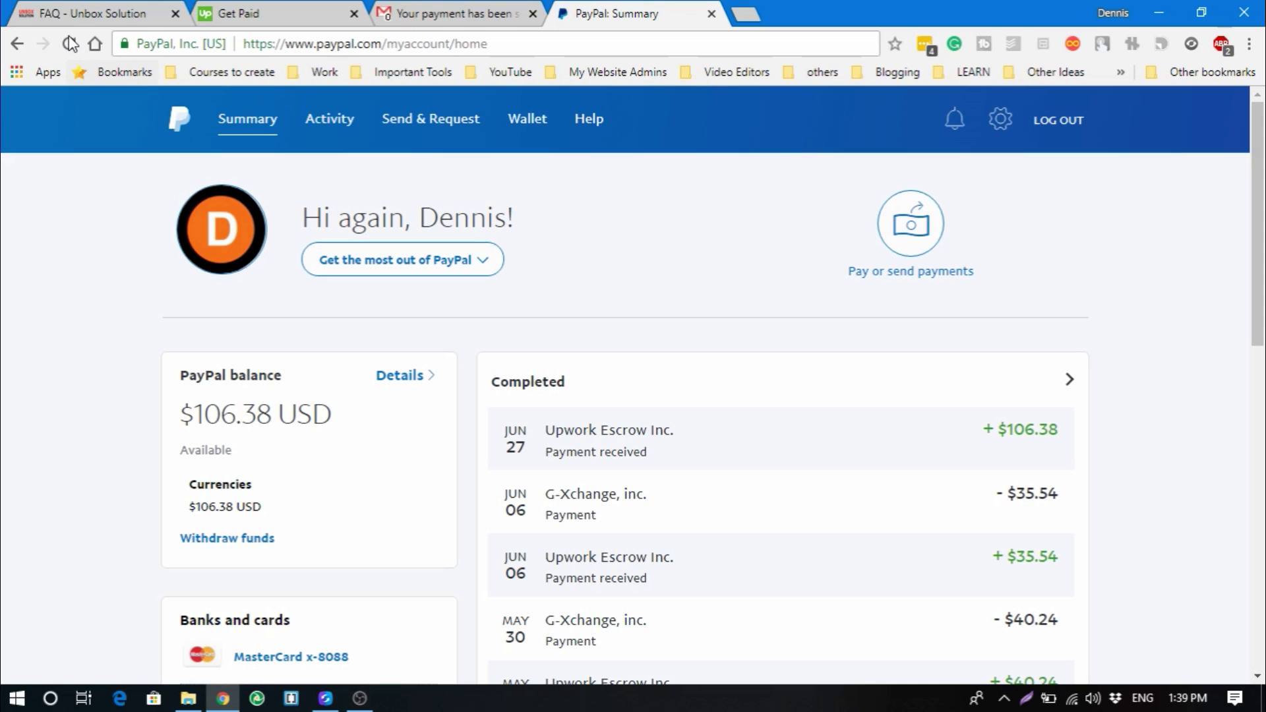
Reload the PayPal summary to show the $0.00 balance and −$106.38 G-Xchange payment
{"action": "left_click", "coordinate": [71, 43]}
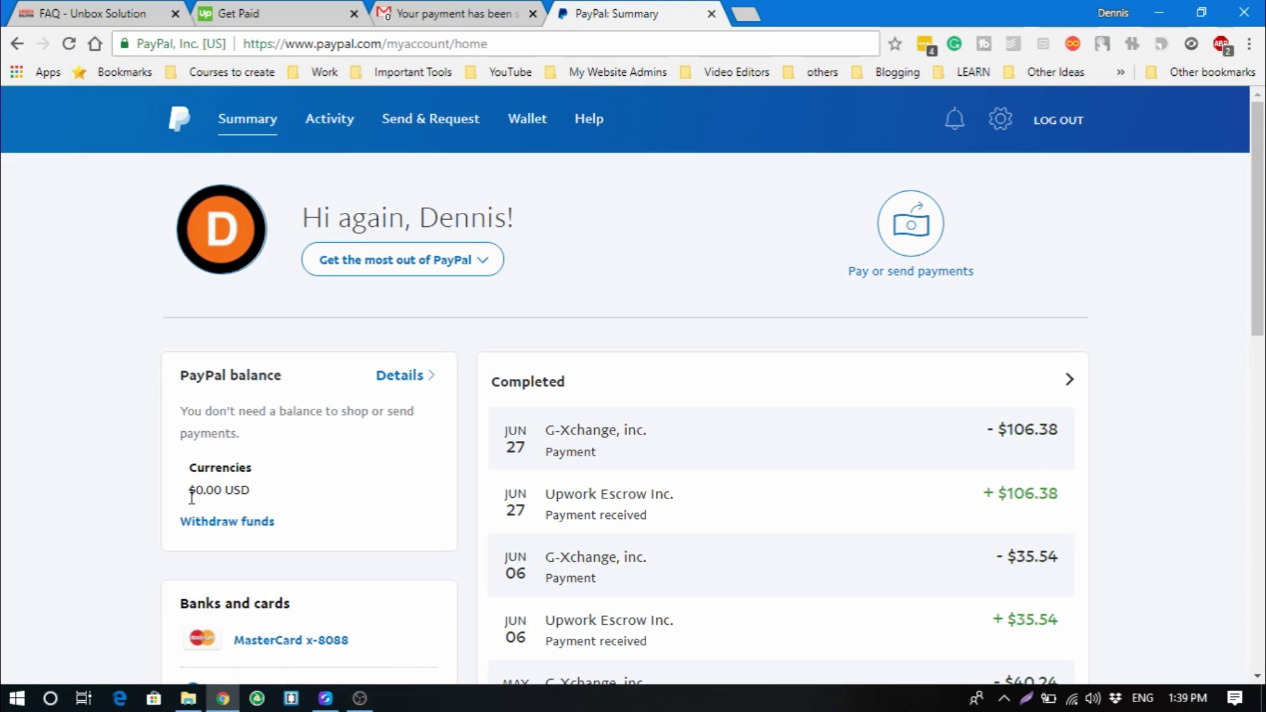